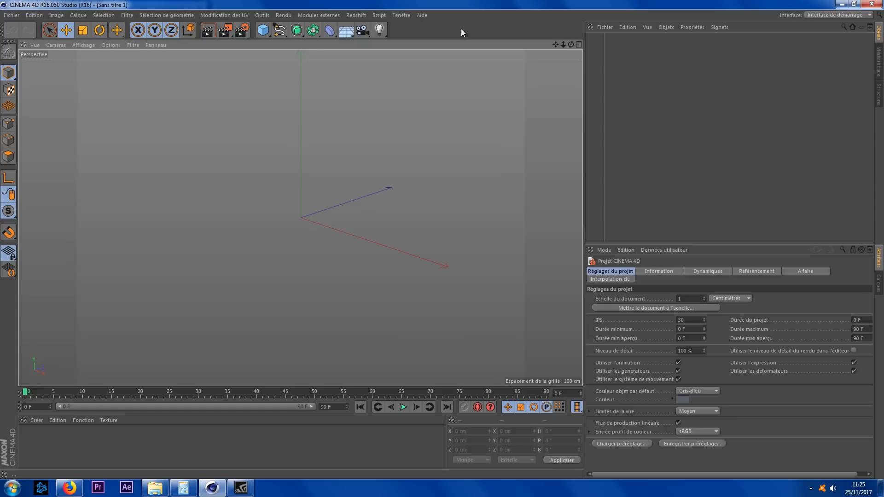
Step: Open the render settings and set the output resolution to 1920 by 1080 pixels
{"action": "left_click", "coordinate": [234, 32]}
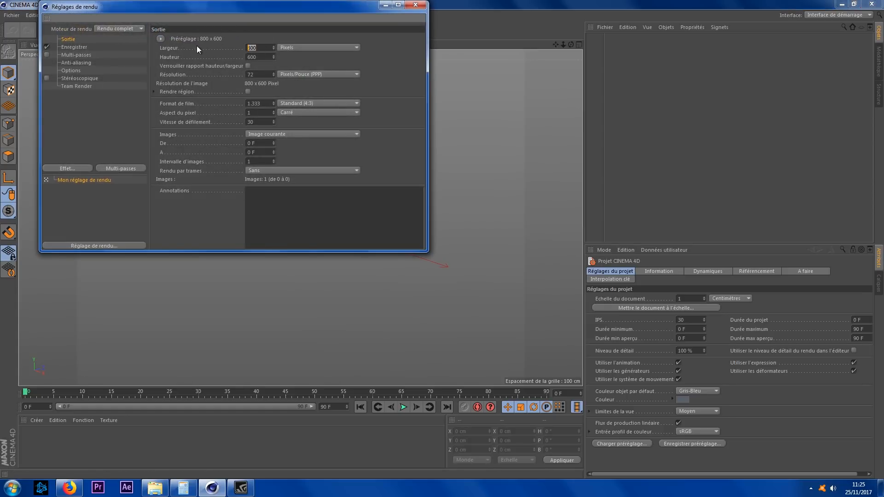
{"action": "type", "text": "1920"}
{"action": "key", "text": "Tab"}
{"action": "type", "text": "1"}
{"action": "key", "text": "Return"}
Step: Switch the render engine to Redshift
{"action": "left_click", "coordinate": [116, 29]}
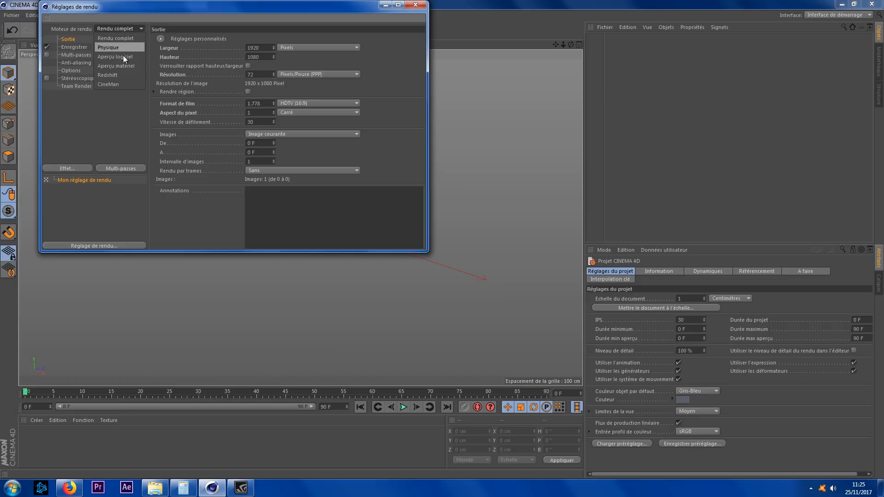
{"action": "left_click", "coordinate": [120, 76]}
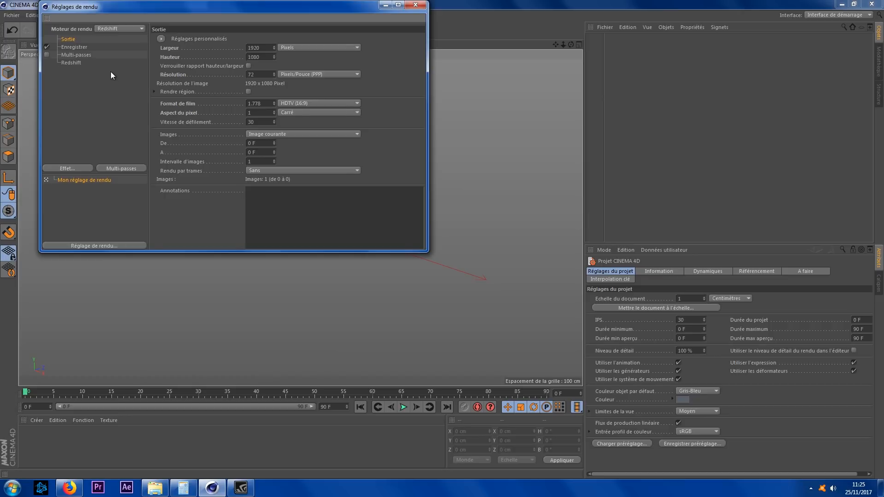
Step: Set both the primary and secondary GI engines in the Redshift settings to Brute Force, then close the render settings
{"action": "left_click", "coordinate": [78, 62]}
{"action": "left_click", "coordinate": [274, 41]}
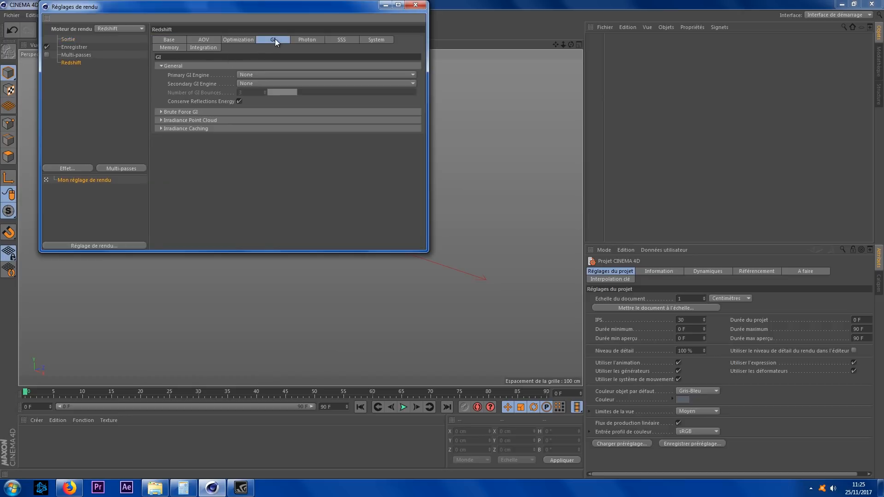
{"action": "left_click", "coordinate": [258, 74]}
{"action": "left_click", "coordinate": [258, 109]}
{"action": "left_click", "coordinate": [257, 83]}
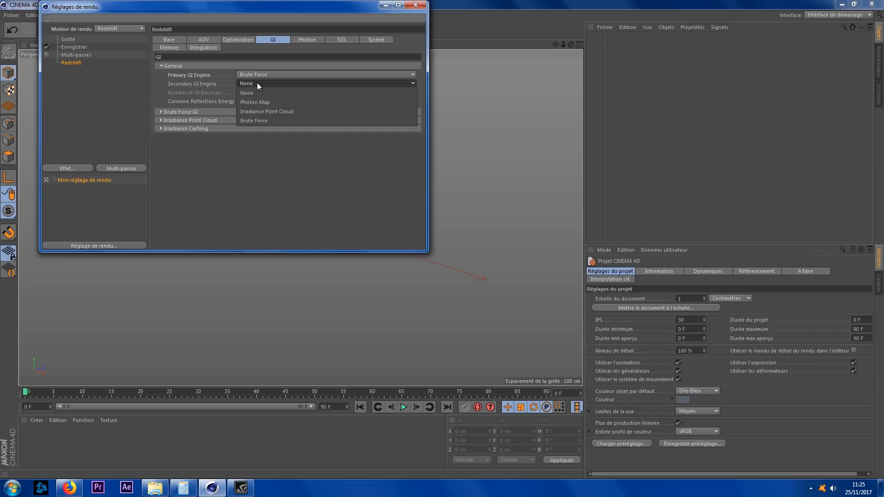
{"action": "left_click", "coordinate": [255, 121]}
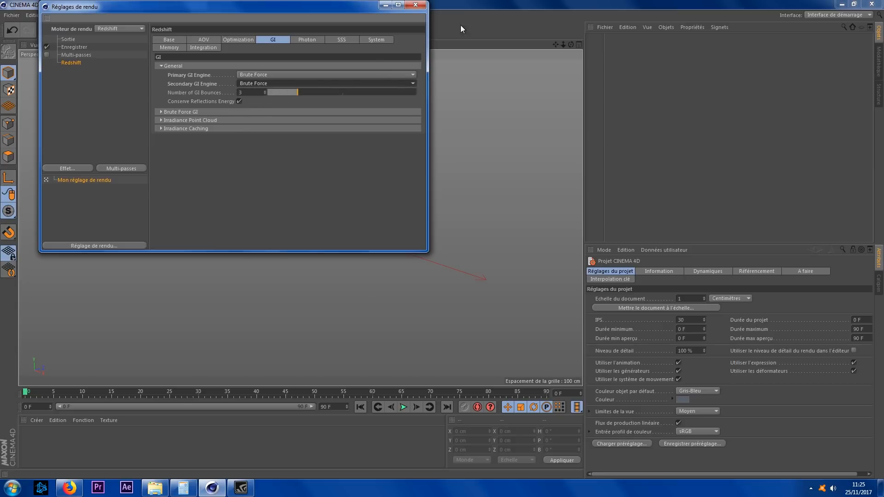
{"action": "left_click", "coordinate": [416, 5]}
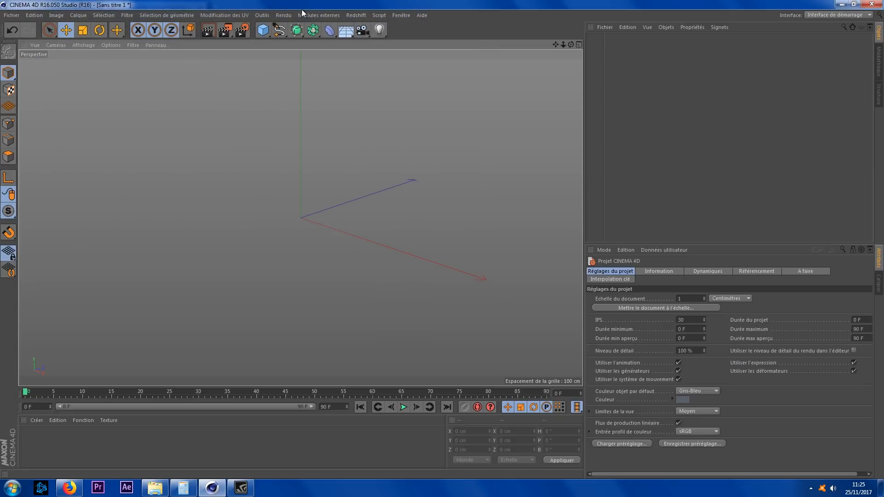
Step: Add a plane object and set its width and height segments to 1000
{"action": "left_click", "coordinate": [263, 29]}
{"action": "left_click", "coordinate": [364, 59]}
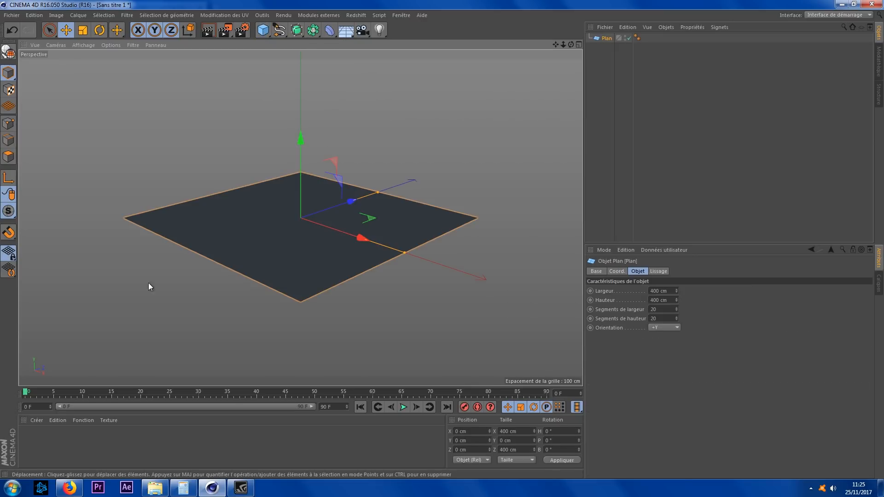
{"action": "left_click", "coordinate": [654, 309]}
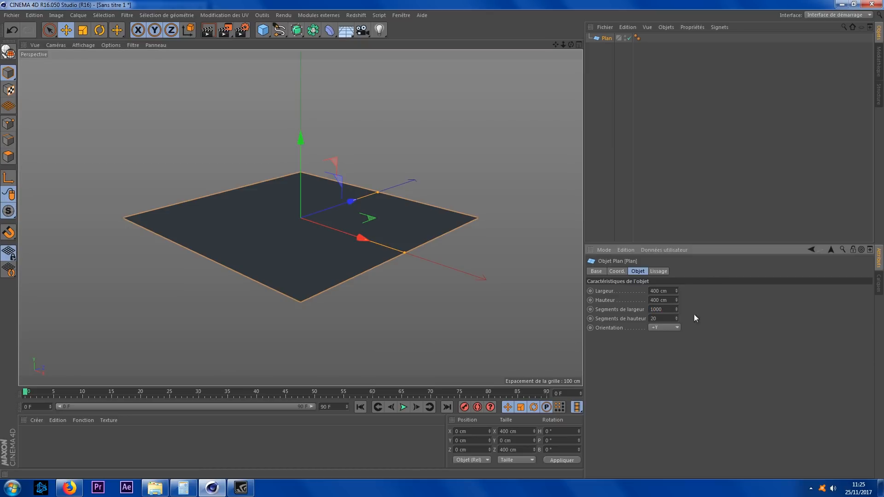
{"action": "key", "text": "BackSpace"}
{"action": "key", "text": "BackSpace"}
{"action": "type", "text": "1"}
Step: Create a new Redshift Material in the material manager
{"action": "left_click", "coordinate": [39, 421]}
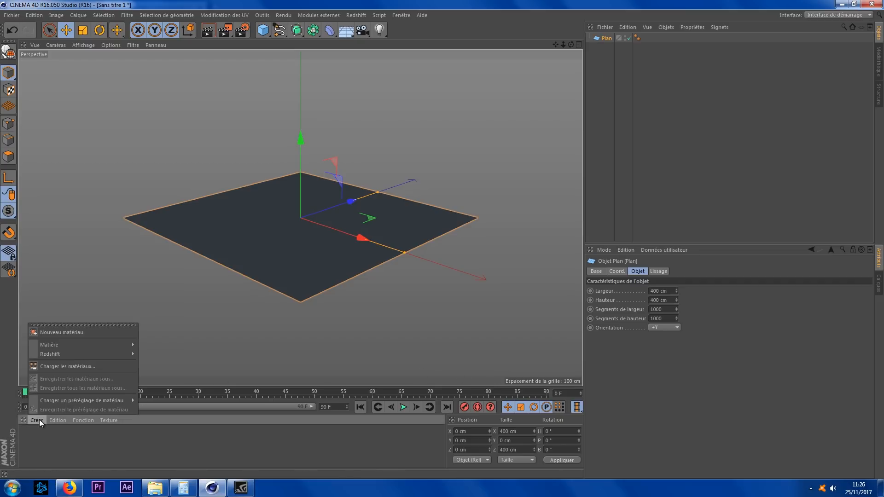
{"action": "mouse_move", "coordinate": [98, 355]}
{"action": "mouse_move", "coordinate": [152, 355]}
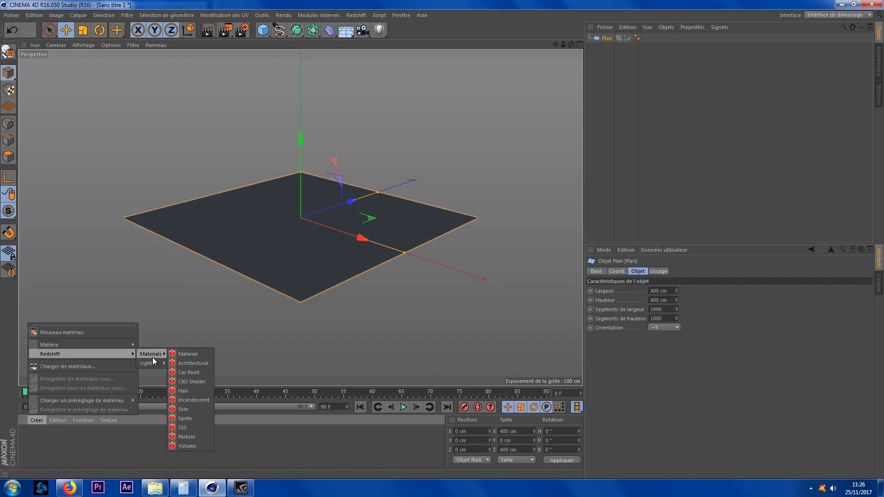
{"action": "left_click", "coordinate": [196, 355]}
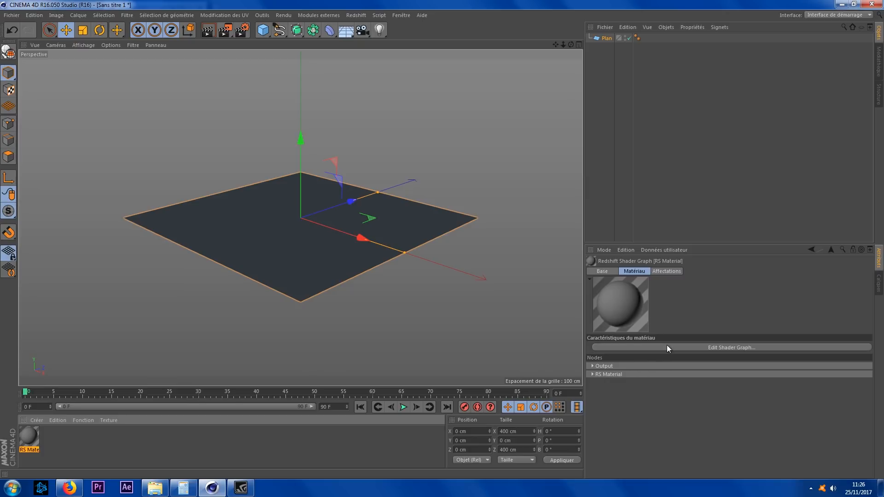
Step: Open the material's Shader Graph editor and enlarge its window
{"action": "left_click", "coordinate": [698, 348]}
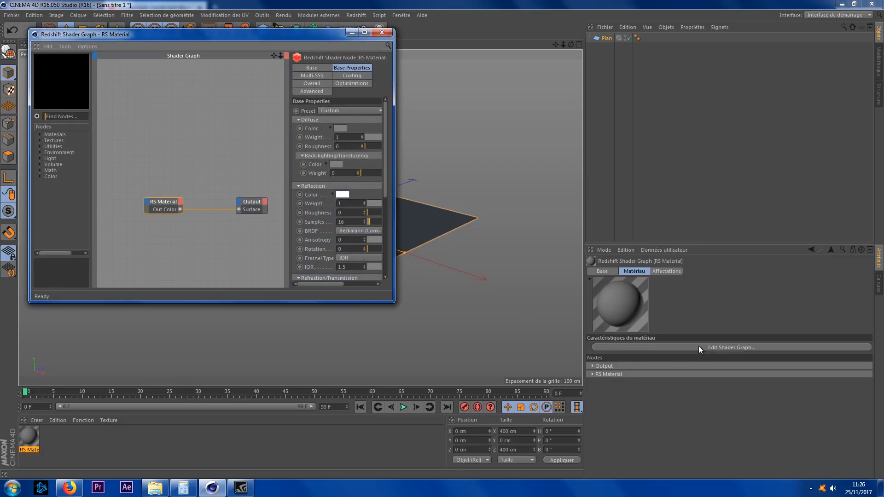
{"action": "left_click_drag", "start_coordinate": [396, 206], "coordinate": [769, 207]}
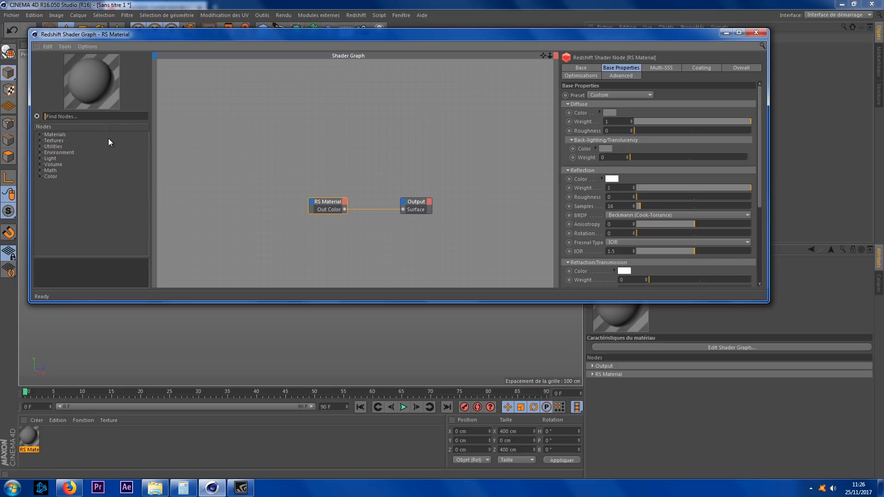
Step: Add five RS Texture nodes to the shader graph from the Textures category
{"action": "left_click", "coordinate": [40, 141]}
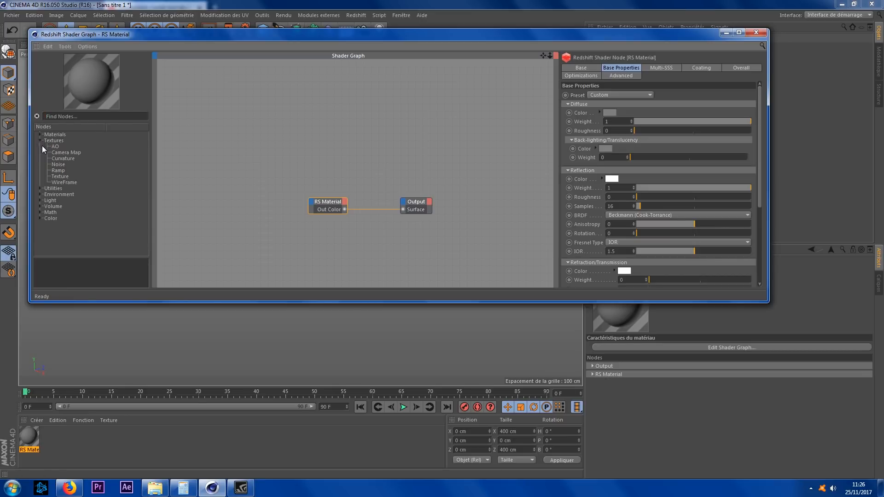
{"action": "left_click", "coordinate": [59, 176]}
{"action": "left_click_drag", "start_coordinate": [58, 178], "coordinate": [213, 180]}
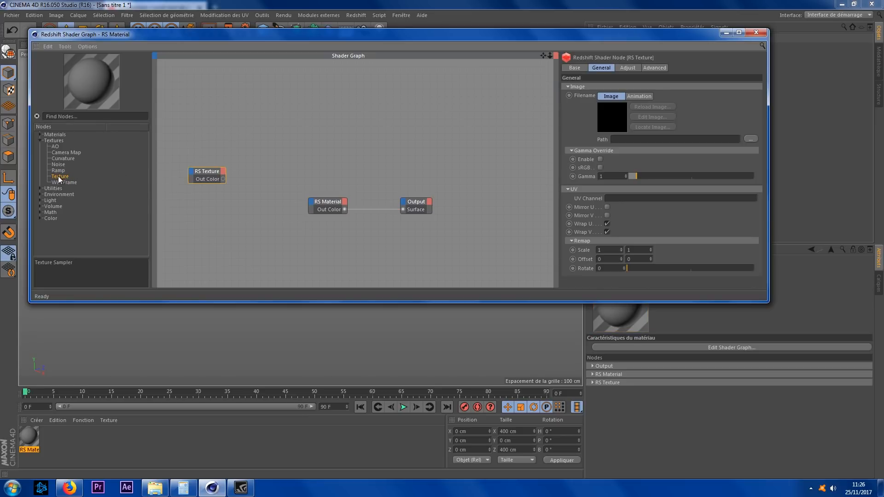
{"action": "left_click_drag", "start_coordinate": [58, 179], "coordinate": [203, 200]}
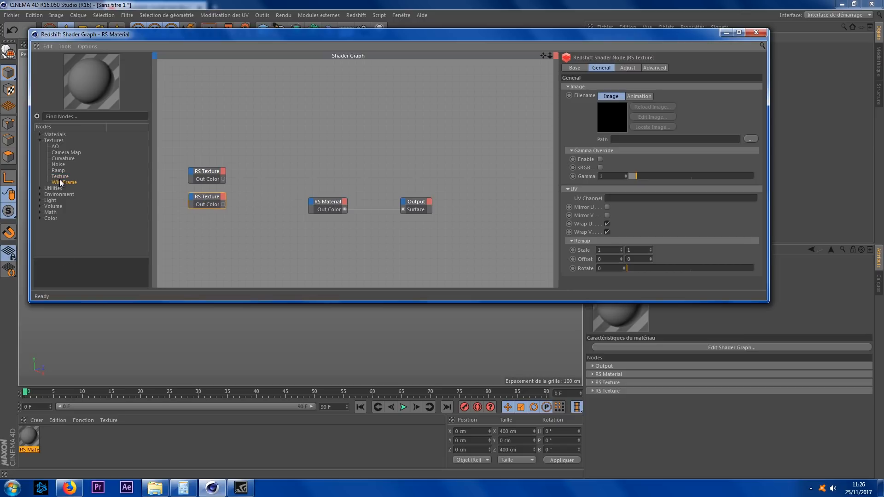
{"action": "left_click_drag", "start_coordinate": [59, 177], "coordinate": [198, 233]}
{"action": "left_click_drag", "start_coordinate": [61, 177], "coordinate": [190, 148]}
{"action": "left_click_drag", "start_coordinate": [62, 178], "coordinate": [192, 113]}
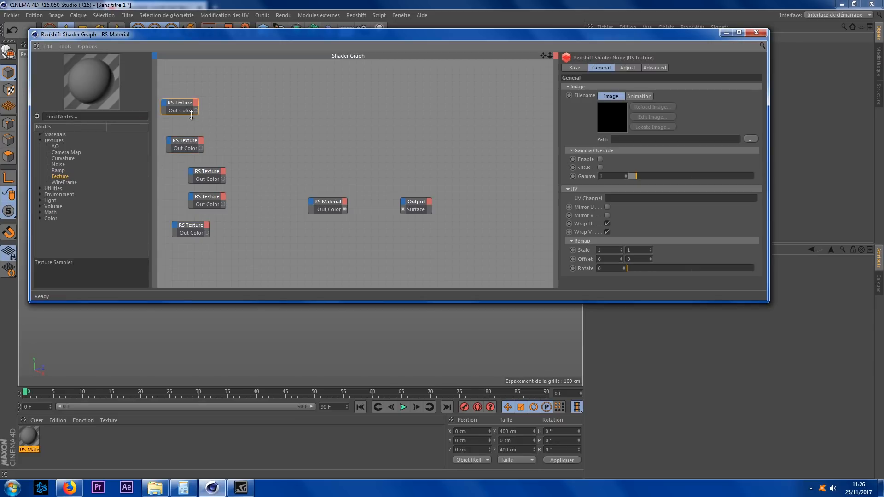
Step: Add an RS Displacement node from the Utilities category to the graph
{"action": "left_click", "coordinate": [40, 188]}
{"action": "left_click", "coordinate": [71, 230]}
{"action": "left_click_drag", "start_coordinate": [65, 229], "coordinate": [323, 280]}
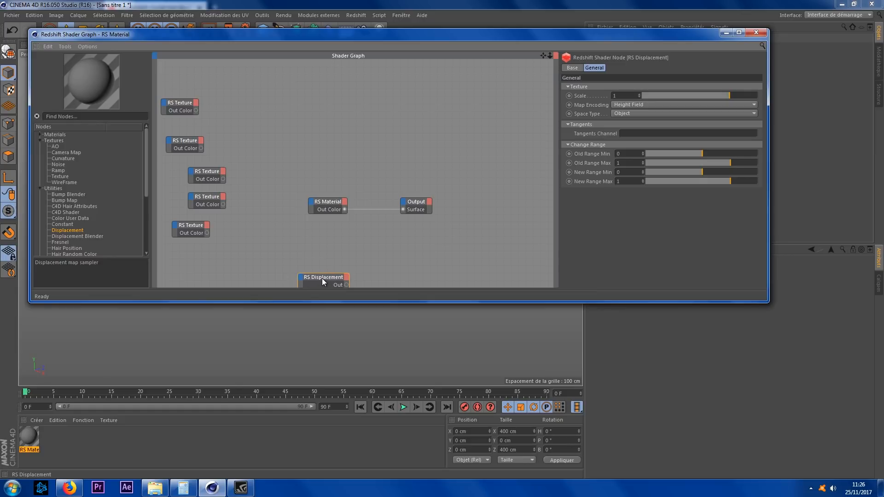
Step: Add an RS Normal Map node from the Utilities category to the graph
{"action": "left_click_drag", "start_coordinate": [543, 55], "coordinate": [599, 33]}
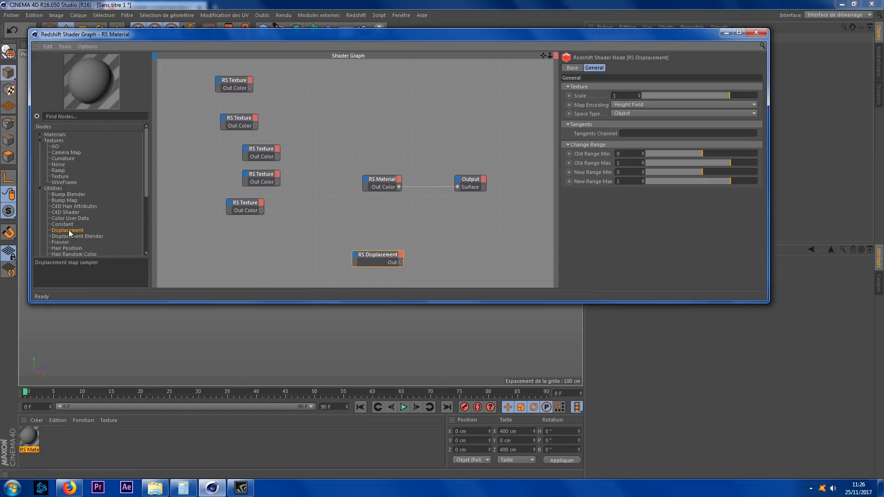
{"action": "scroll", "coordinate": [84, 243], "scroll_direction": "down", "scroll_amount": 3}
{"action": "left_click", "coordinate": [68, 212]}
{"action": "left_click_drag", "start_coordinate": [65, 210], "coordinate": [259, 251]}
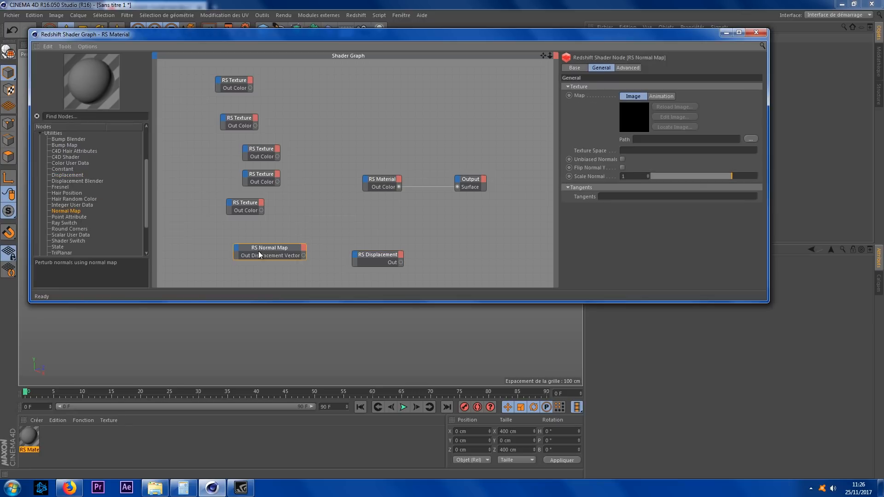
Step: Load pjteH_4K_Albedo.jpg from the concrete texture folder into the first RS Texture node's filename
{"action": "left_click", "coordinate": [239, 88]}
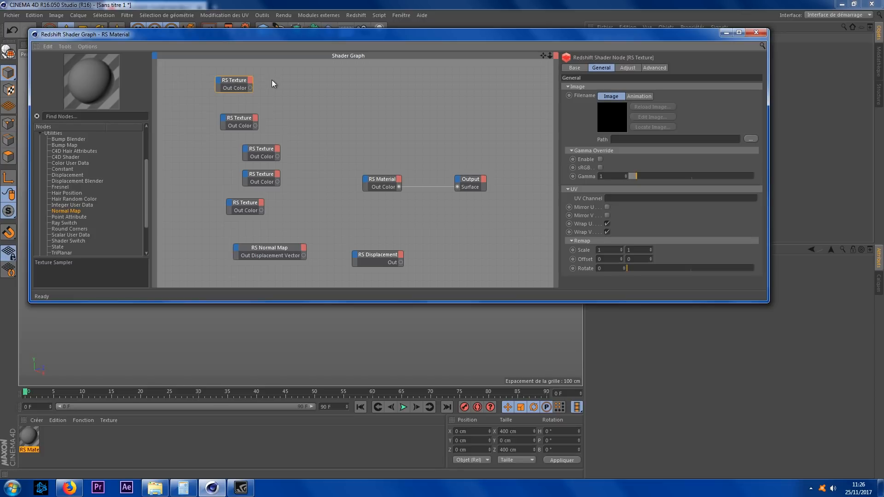
{"action": "left_click", "coordinate": [155, 488]}
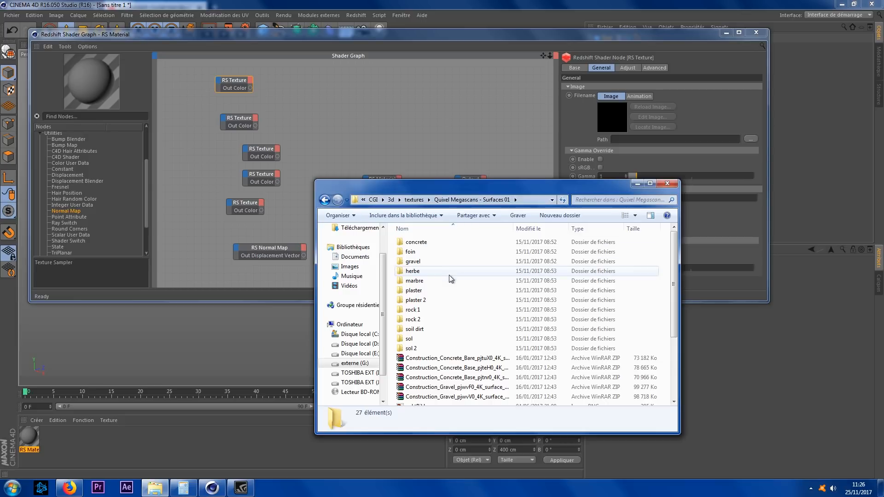
{"action": "double_click", "coordinate": [424, 244]}
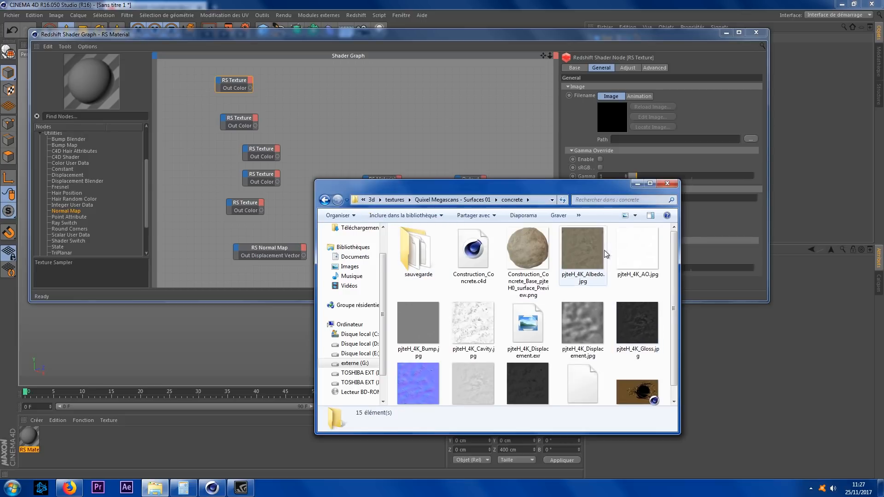
{"action": "left_click_drag", "start_coordinate": [609, 189], "coordinate": [358, 237]}
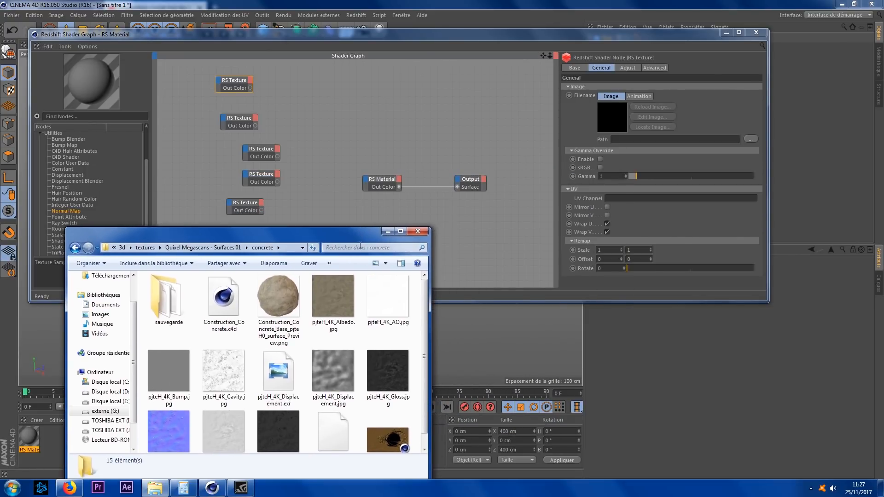
{"action": "left_click", "coordinate": [329, 299]}
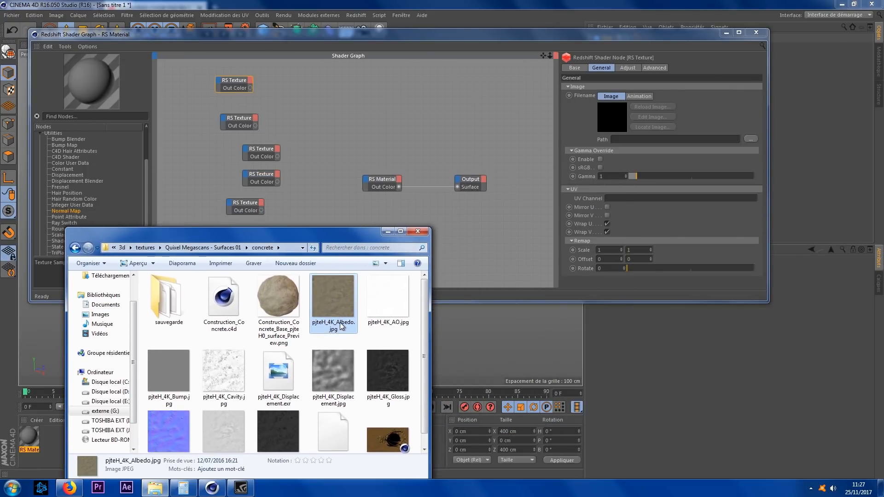
{"action": "left_click_drag", "start_coordinate": [328, 295], "coordinate": [688, 206]}
{"action": "left_click_drag", "start_coordinate": [703, 139], "coordinate": [702, 140]}
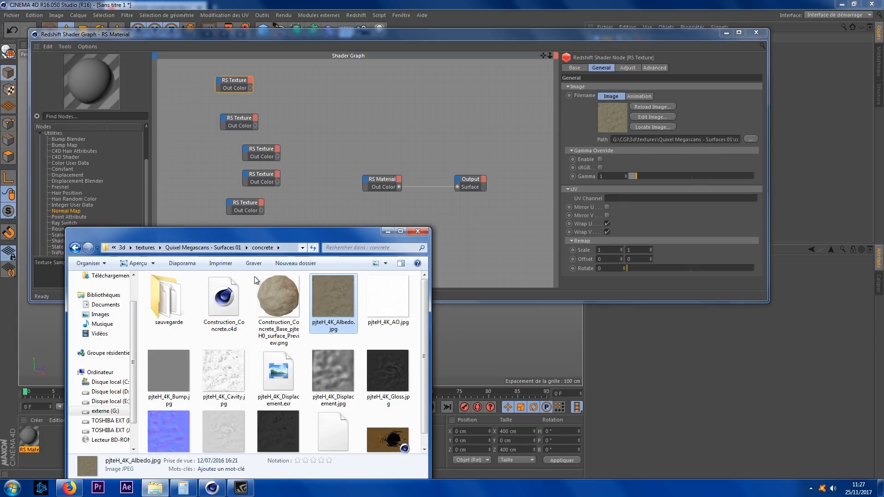
Step: Connect the first RS Texture node's Out Color to the RS Material's Diffuse Color
{"action": "left_click", "coordinate": [251, 87]}
{"action": "left_click_drag", "start_coordinate": [252, 87], "coordinate": [365, 179]}
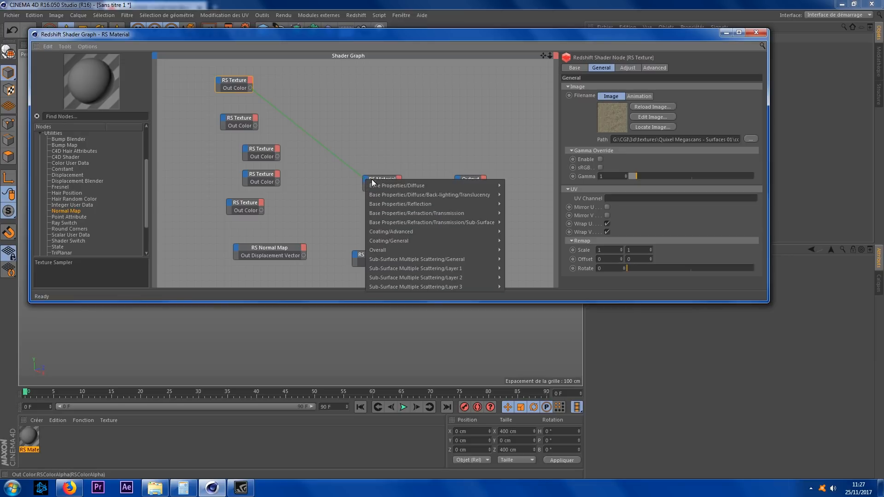
{"action": "mouse_move", "coordinate": [412, 192]}
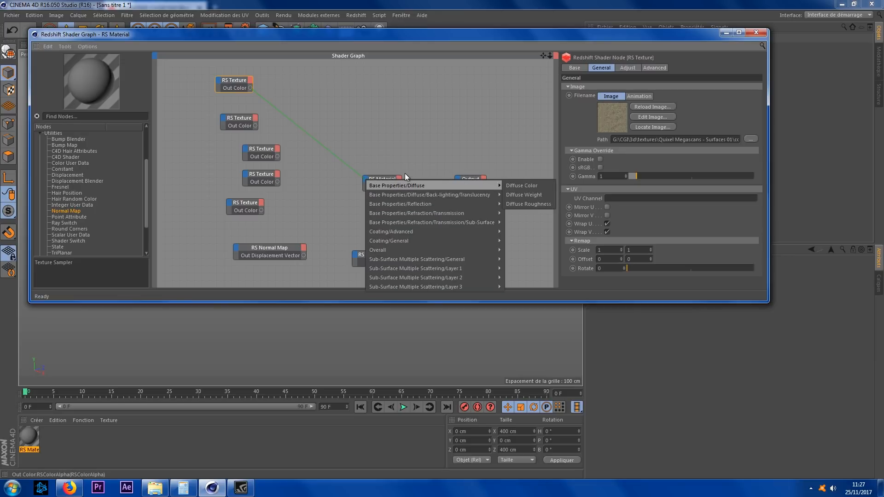
{"action": "left_click", "coordinate": [527, 185]}
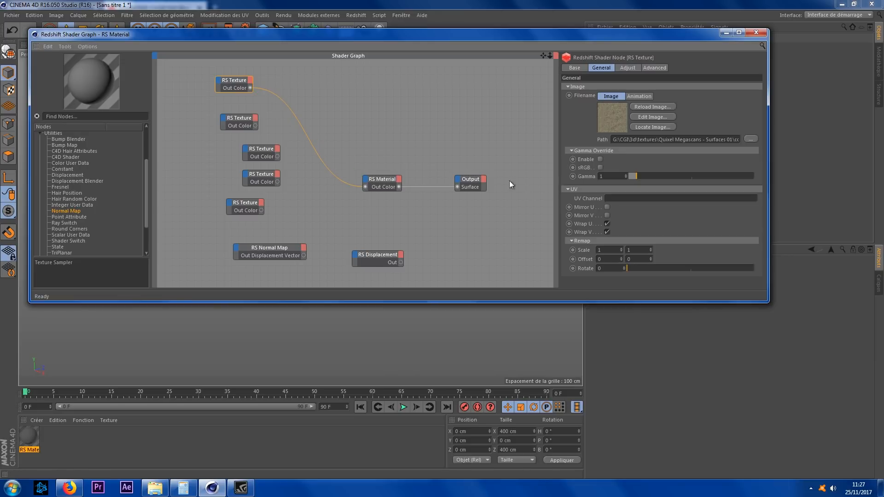
Step: Load pjteH_4K_AO.jpg from the concrete folder into the second RS Texture node's filename
{"action": "left_click", "coordinate": [237, 119]}
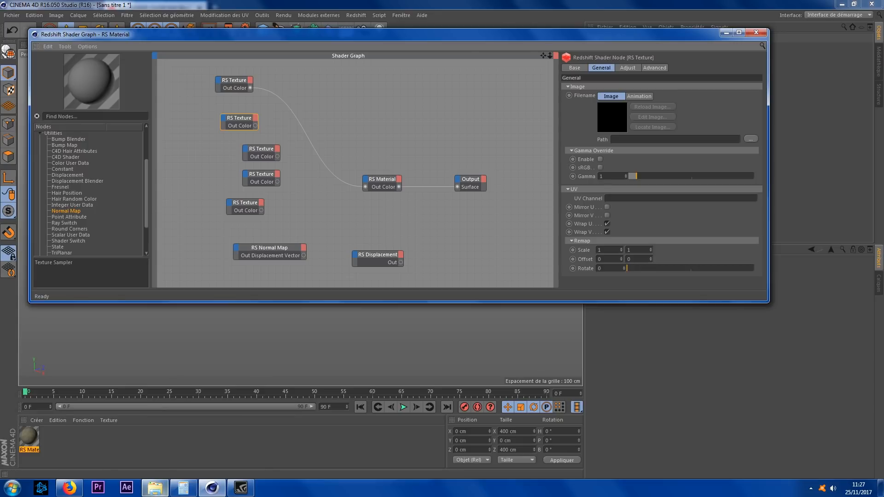
{"action": "left_click", "coordinate": [154, 487]}
{"action": "left_click", "coordinate": [392, 304]}
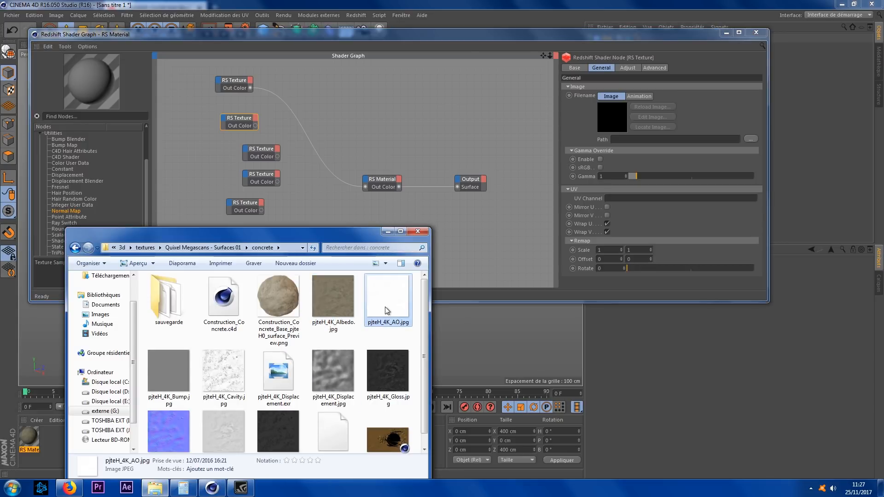
{"action": "left_click_drag", "start_coordinate": [395, 308], "coordinate": [656, 140]}
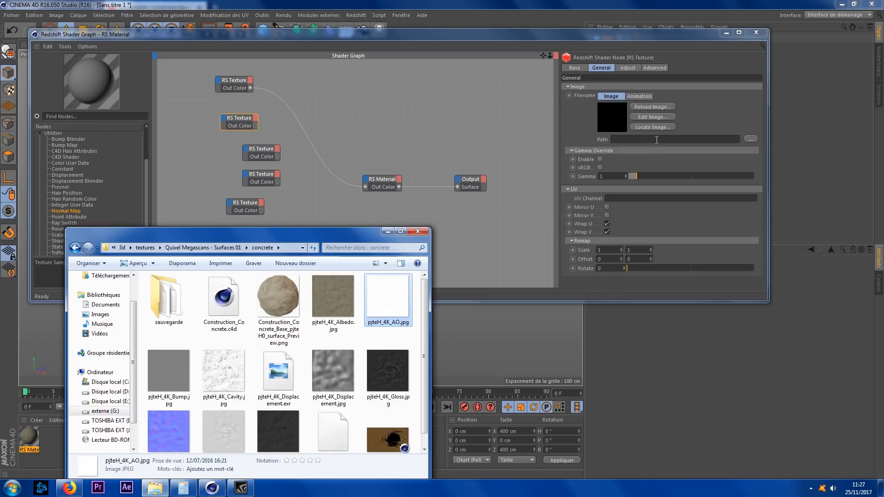
Step: Connect the third RS Texture node's Out Color to the RS Material's Diffuse Weight
{"action": "left_click", "coordinate": [277, 156]}
{"action": "left_click_drag", "start_coordinate": [368, 179], "coordinate": [366, 180]}
{"action": "mouse_move", "coordinate": [469, 185]}
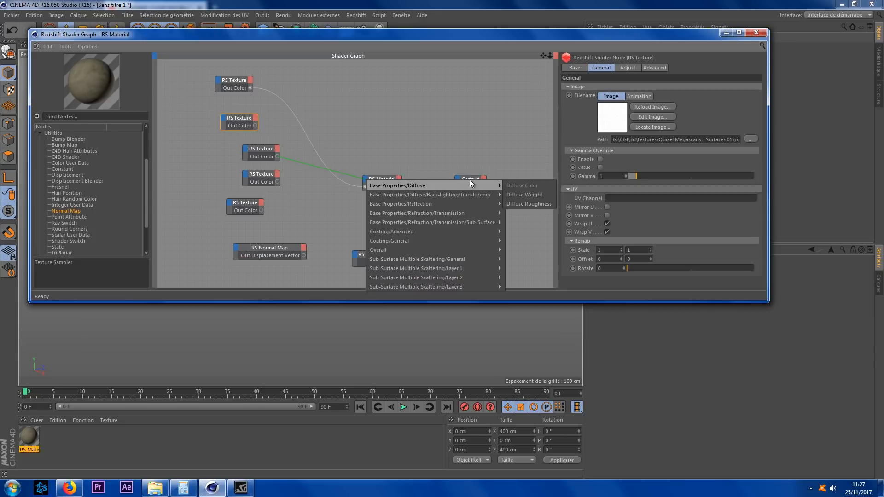
{"action": "left_click", "coordinate": [526, 195]}
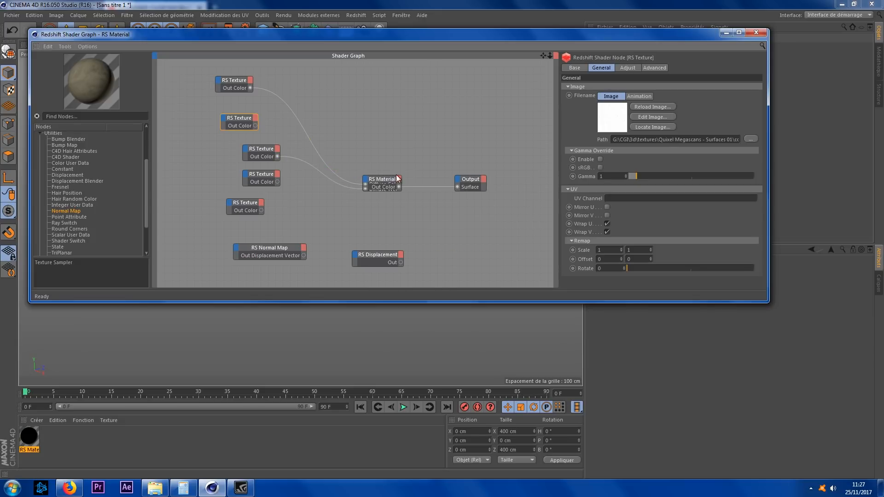
Step: Rearrange the RS Material and RS Texture nodes in the shader graph for clearer wiring
{"action": "left_click_drag", "start_coordinate": [399, 176], "coordinate": [399, 106]}
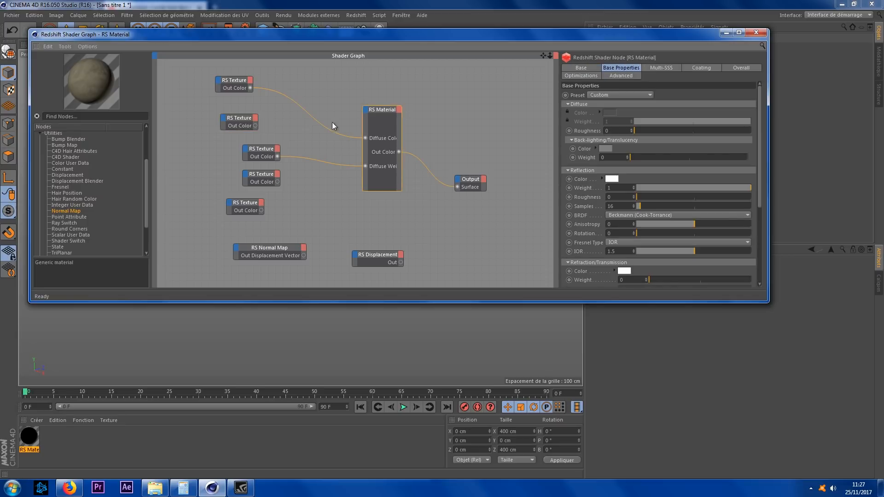
{"action": "left_click", "coordinate": [260, 176]}
{"action": "left_click_drag", "start_coordinate": [260, 176], "coordinate": [237, 174]}
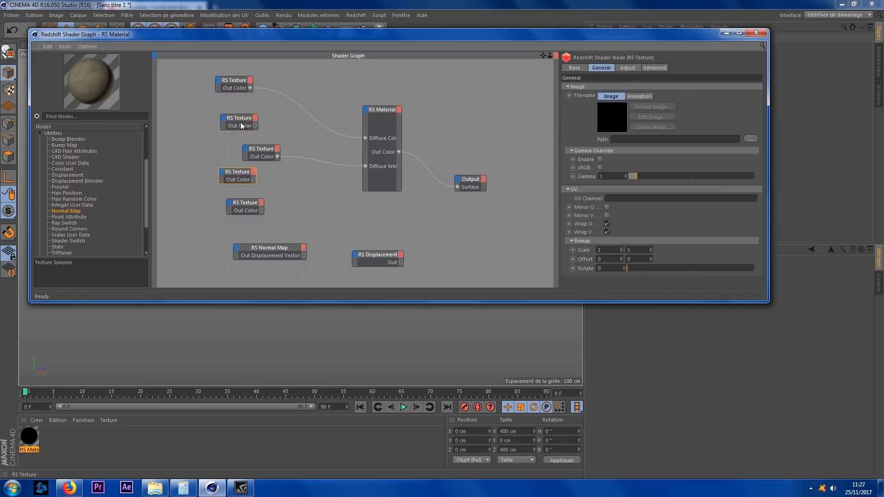
{"action": "left_click_drag", "start_coordinate": [255, 151], "coordinate": [232, 141]}
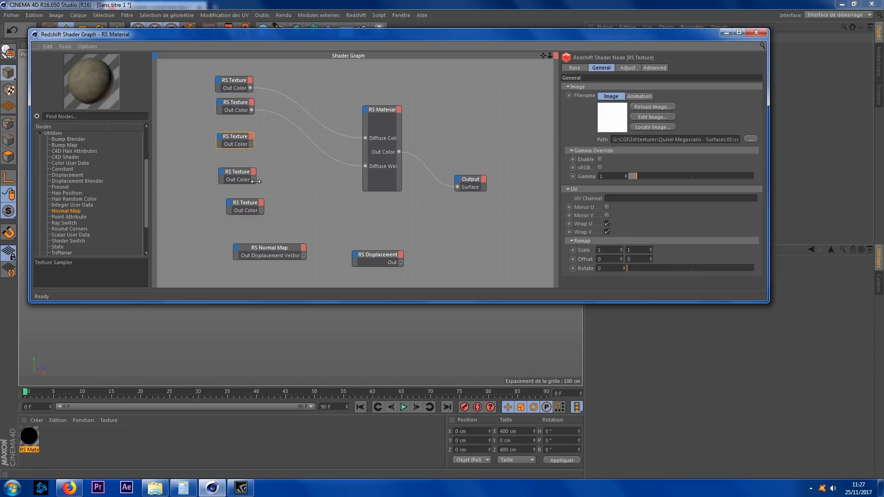
Step: Inspect the RS Texture nodes' filename paths to find which node holds the AO map
{"action": "left_click", "coordinate": [159, 492]}
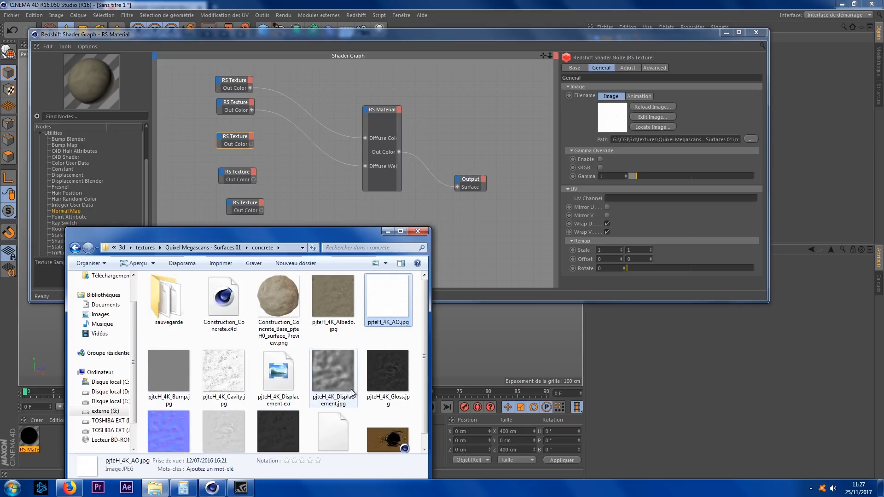
{"action": "left_click", "coordinate": [389, 380]}
{"action": "left_click_drag", "start_coordinate": [391, 386], "coordinate": [371, 184]}
{"action": "left_click_drag", "start_coordinate": [641, 152], "coordinate": [383, 383]}
{"action": "left_click", "coordinate": [236, 139]}
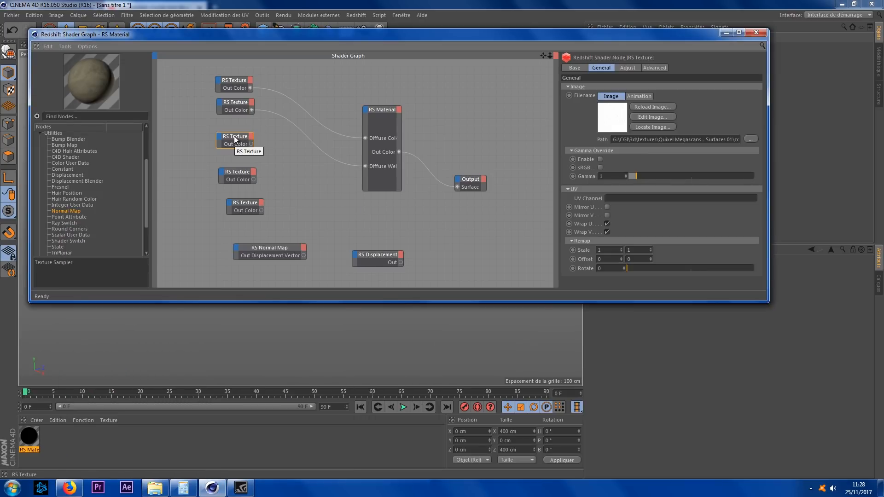
{"action": "left_click_drag", "start_coordinate": [674, 139], "coordinate": [754, 141]}
{"action": "left_click", "coordinate": [241, 105]}
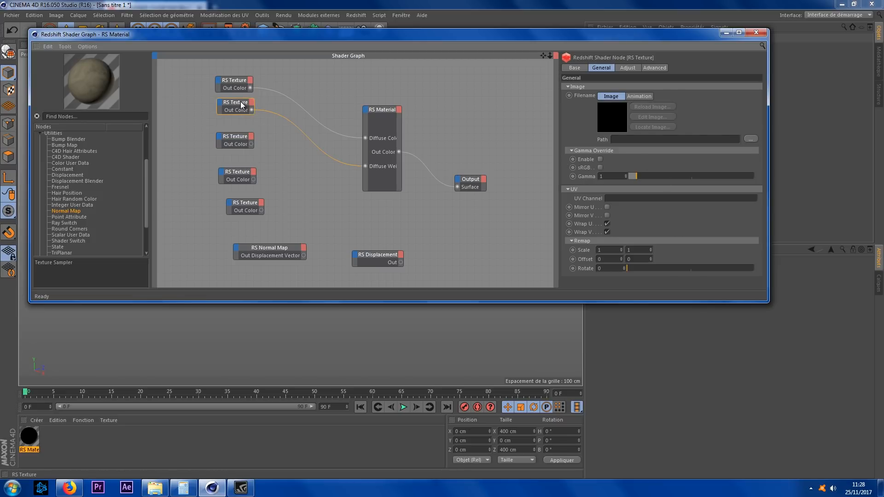
Step: Rewire the RS Material's Diffuse Weight input to the RS Texture node holding the AO map
{"action": "left_click_drag", "start_coordinate": [365, 166], "coordinate": [364, 108]}
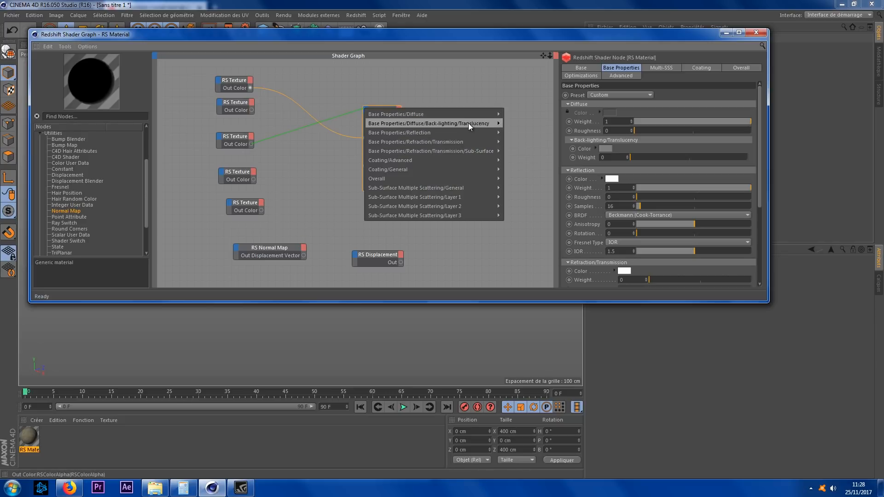
{"action": "mouse_move", "coordinate": [481, 116]}
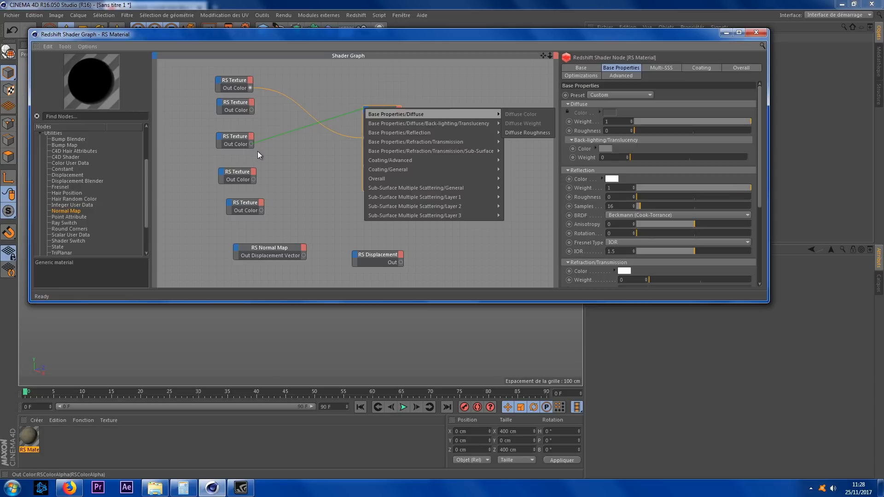
{"action": "left_click", "coordinate": [353, 85]}
{"action": "left_click_drag", "start_coordinate": [334, 142], "coordinate": [366, 166]}
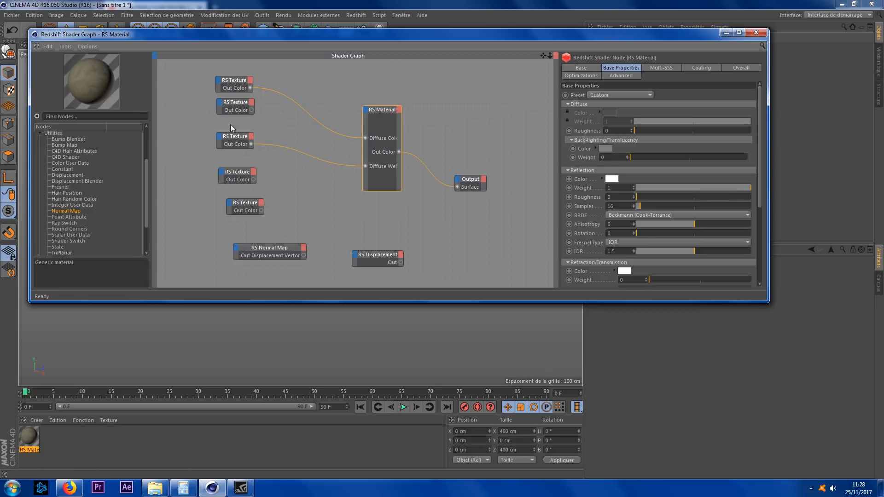
{"action": "mouse_move", "coordinate": [234, 136]}
{"action": "left_mouse_down"}
{"action": "mouse_move", "coordinate": [234, 110]}
{"action": "mouse_move", "coordinate": [231, 143]}
{"action": "mouse_move", "coordinate": [240, 139]}
{"action": "left_mouse_up"}
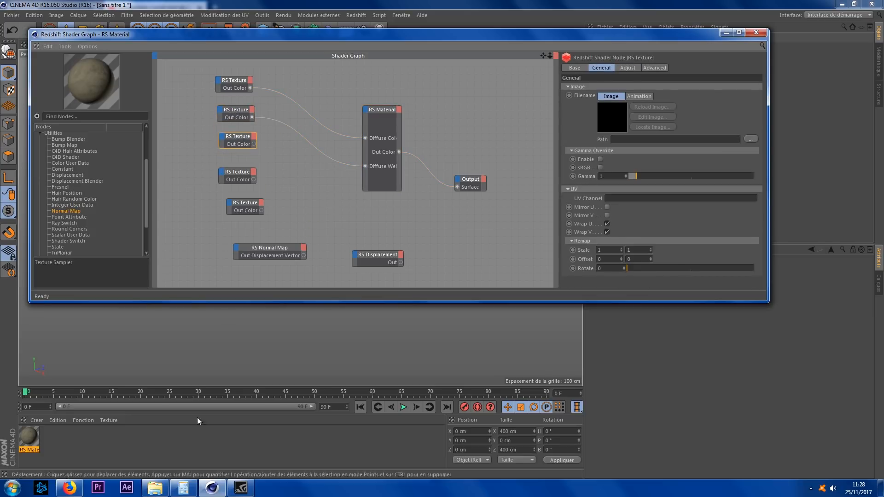
Step: Load pjteH_4K_Gloss.jpg into the third RS Texture node and connect its Out Color to the RS Material's Refl Weight
{"action": "left_click", "coordinate": [148, 494]}
{"action": "left_click_drag", "start_coordinate": [388, 371], "coordinate": [658, 140]}
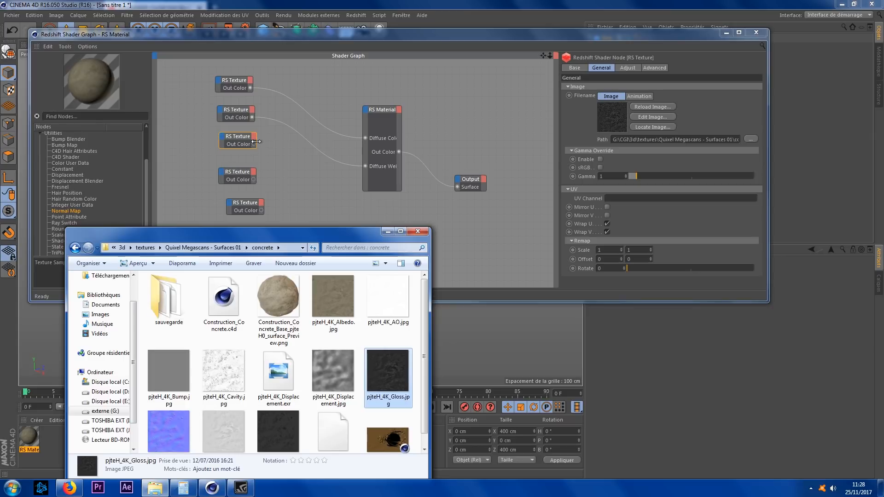
{"action": "mouse_move", "coordinate": [252, 145]}
{"action": "left_mouse_down"}
{"action": "mouse_move", "coordinate": [275, 135]}
{"action": "mouse_move", "coordinate": [252, 145]}
{"action": "left_mouse_up"}
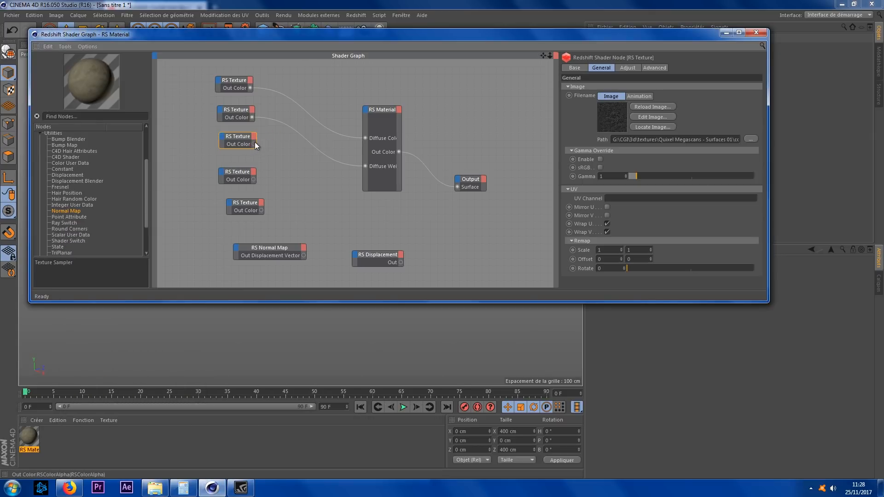
{"action": "left_click_drag", "start_coordinate": [372, 106], "coordinate": [366, 108]}
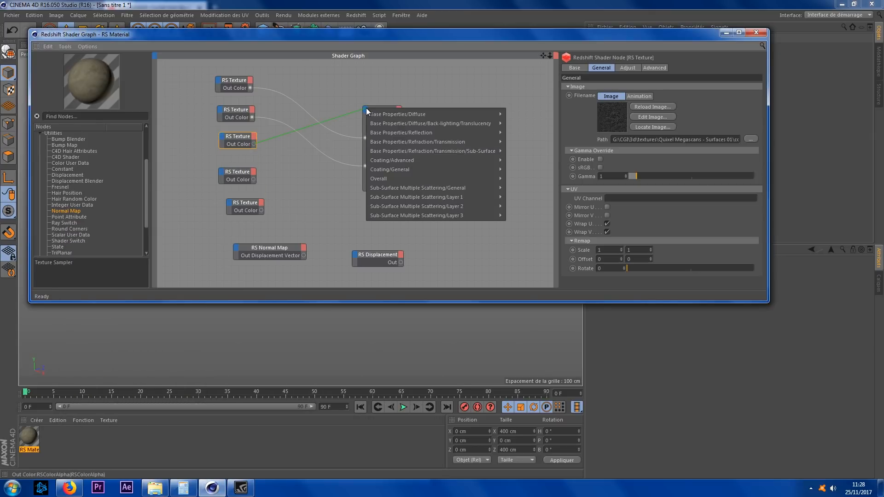
{"action": "mouse_move", "coordinate": [488, 132]}
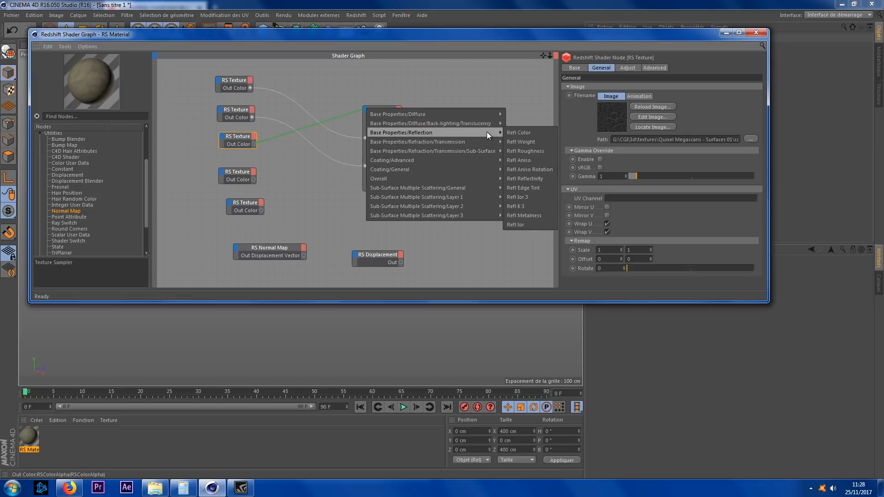
{"action": "left_click", "coordinate": [536, 142]}
Step: Load pjteH_4K_Roughness.jpg into the fourth RS Texture node and connect its Out Color to Refl Roughness
{"action": "left_click", "coordinate": [243, 176]}
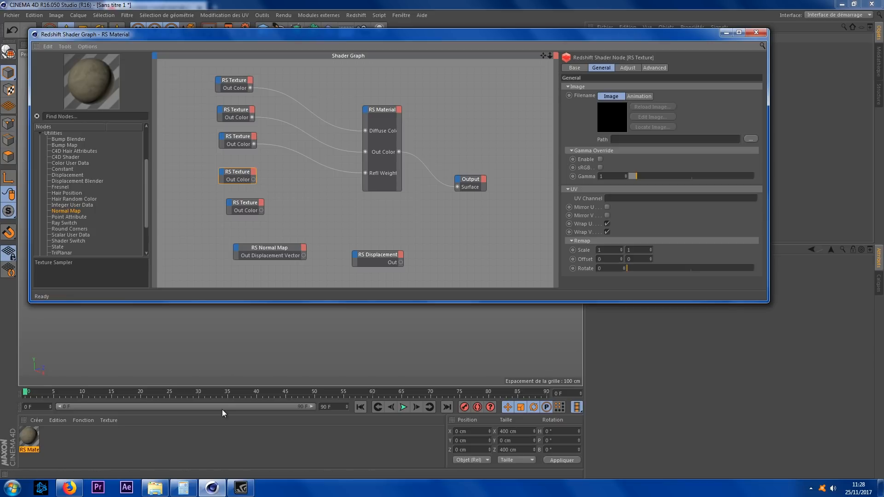
{"action": "left_click", "coordinate": [155, 488]}
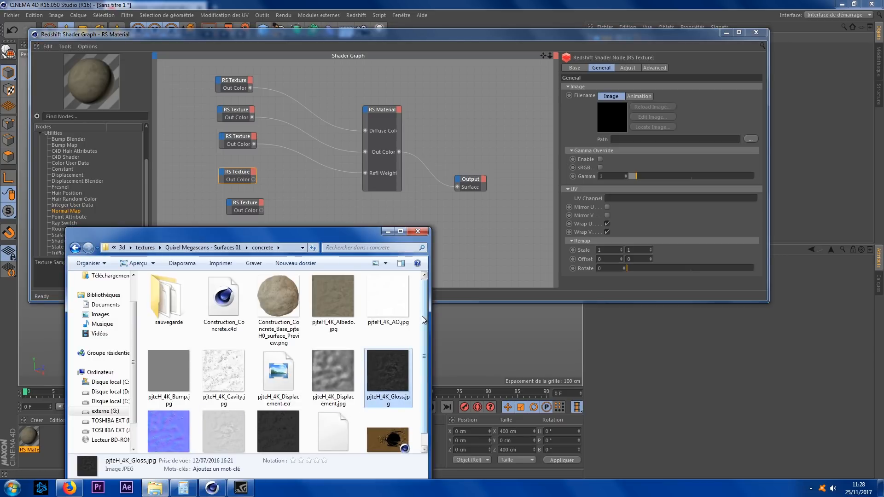
{"action": "left_click_drag", "start_coordinate": [424, 320], "coordinate": [424, 348]}
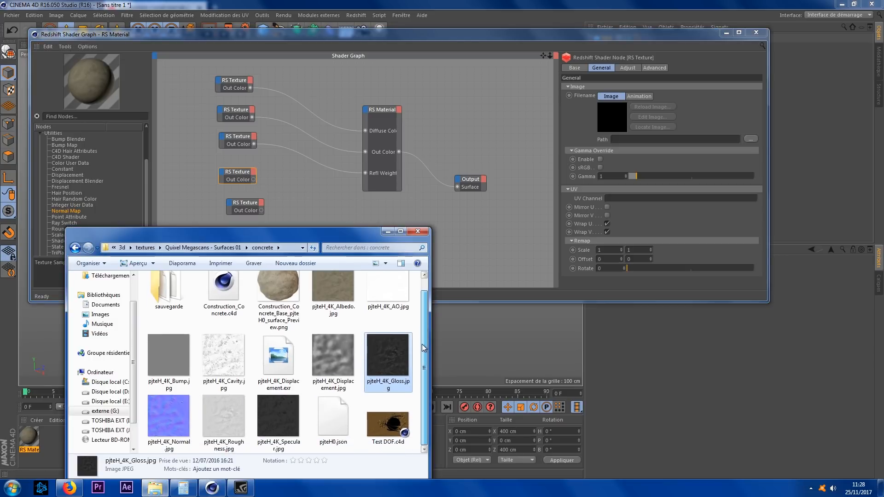
{"action": "left_click", "coordinate": [221, 419]}
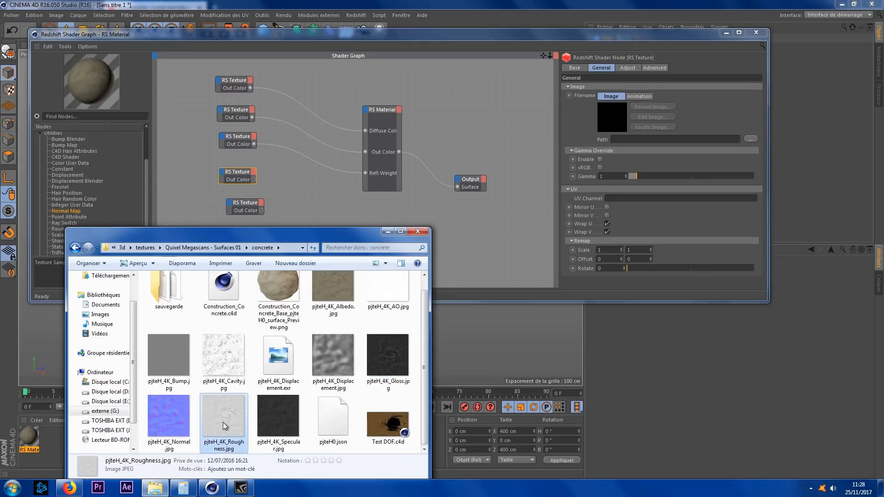
{"action": "left_click_drag", "start_coordinate": [223, 426], "coordinate": [673, 140]}
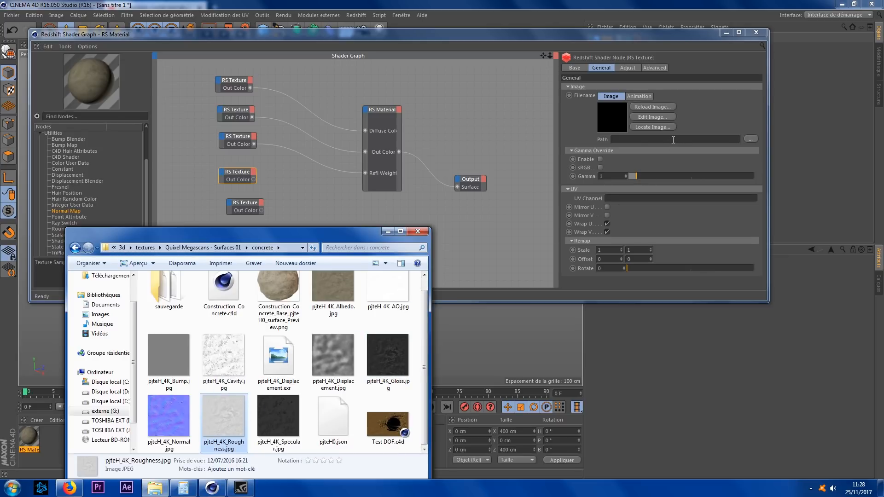
{"action": "left_click_drag", "start_coordinate": [253, 178], "coordinate": [366, 107]}
{"action": "mouse_move", "coordinate": [468, 130]}
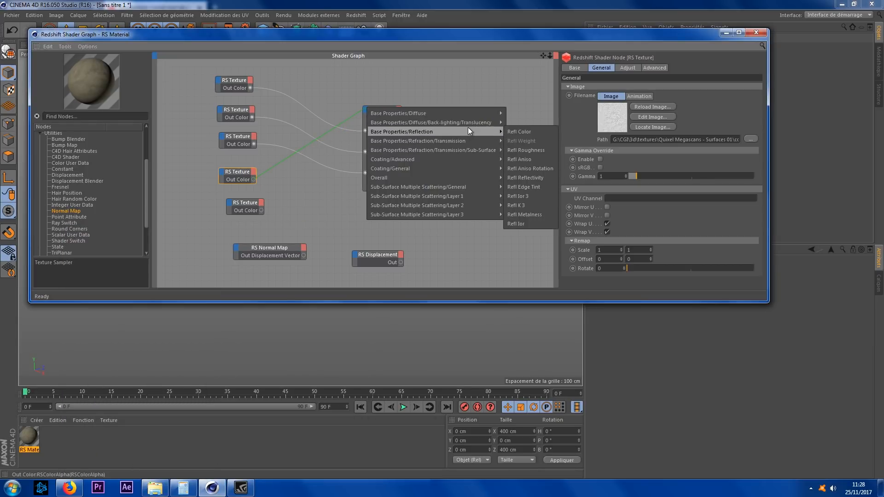
{"action": "left_click", "coordinate": [533, 151]}
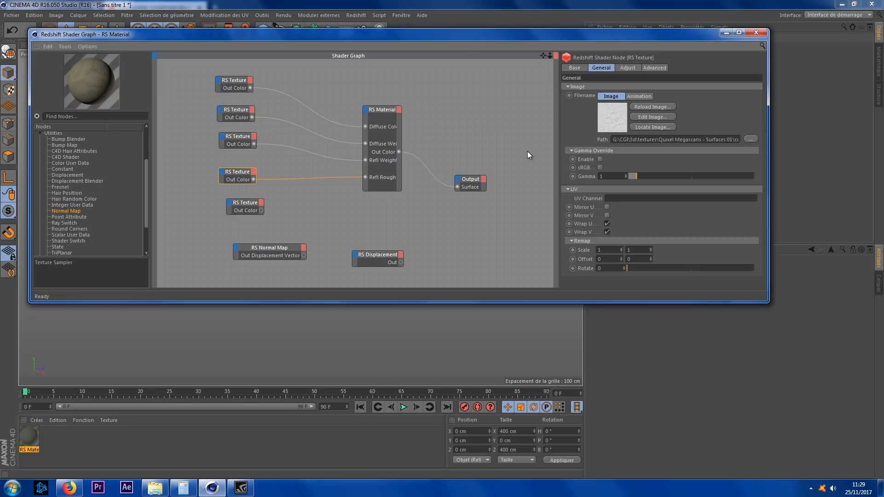
Step: Reposition the fifth RS Texture node and the RS Normal Map node in the graph
{"action": "left_click", "coordinate": [249, 206]}
{"action": "left_click_drag", "start_coordinate": [249, 206], "coordinate": [203, 214]}
{"action": "left_click_drag", "start_coordinate": [270, 251], "coordinate": [304, 216]}
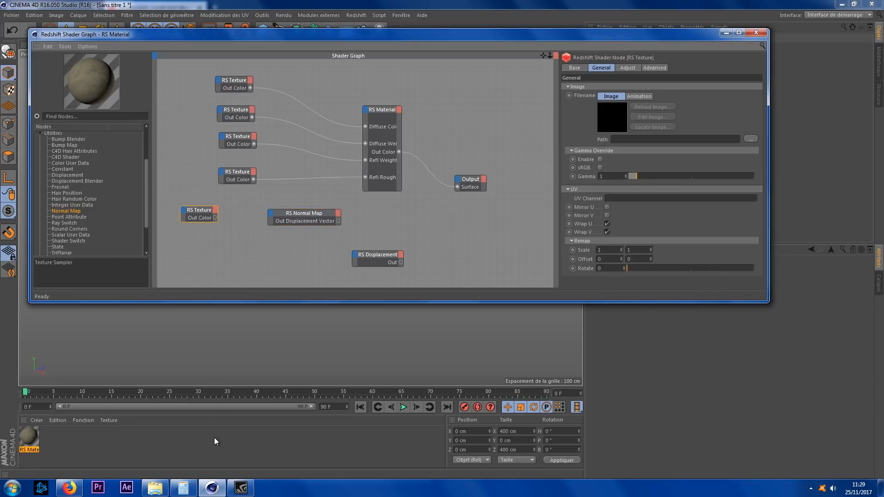
{"action": "left_click", "coordinate": [304, 216]}
{"action": "left_click_drag", "start_coordinate": [304, 216], "coordinate": [261, 205]}
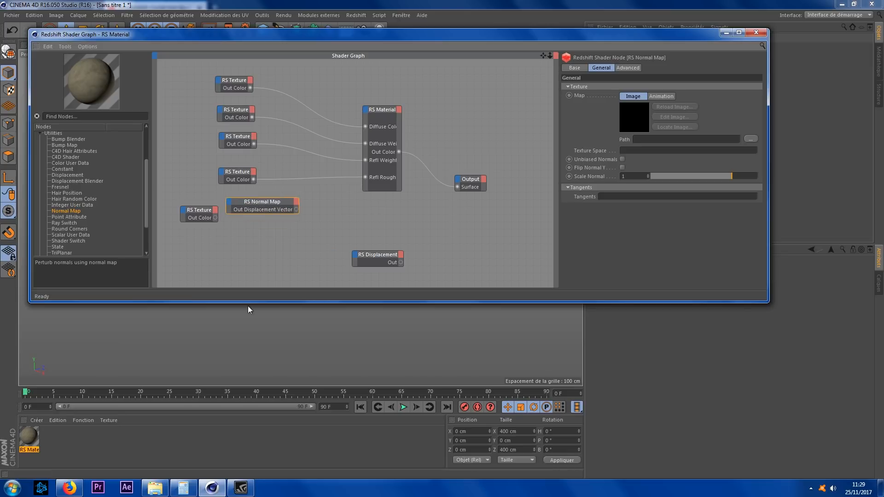
Step: Load pjteH_4K_Normal.jpg from the concrete folder into the RS Normal Map node's map
{"action": "left_click", "coordinate": [154, 488]}
{"action": "left_click", "coordinate": [168, 419]}
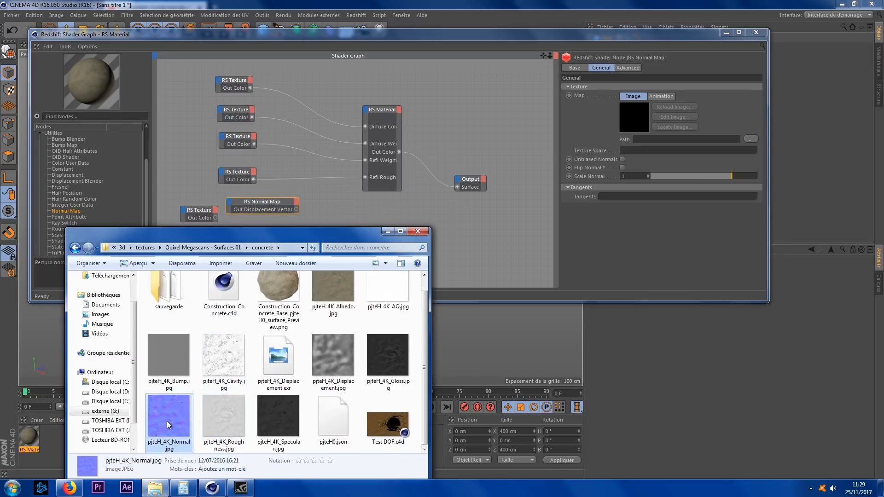
{"action": "left_click_drag", "start_coordinate": [168, 423], "coordinate": [643, 230]}
{"action": "left_click_drag", "start_coordinate": [678, 140], "coordinate": [679, 140]}
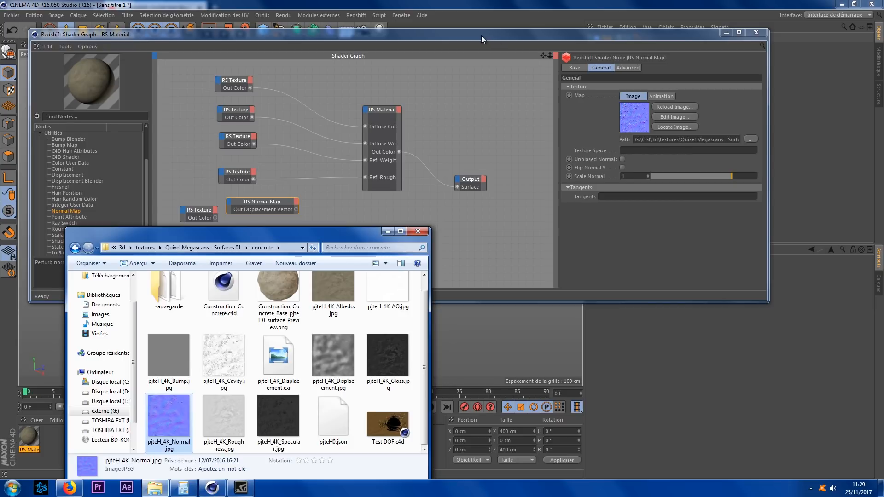
Step: Connect the RS Normal Map's Out Displacement Vector to the RS Material's Bump Input
{"action": "left_click", "coordinate": [481, 35]}
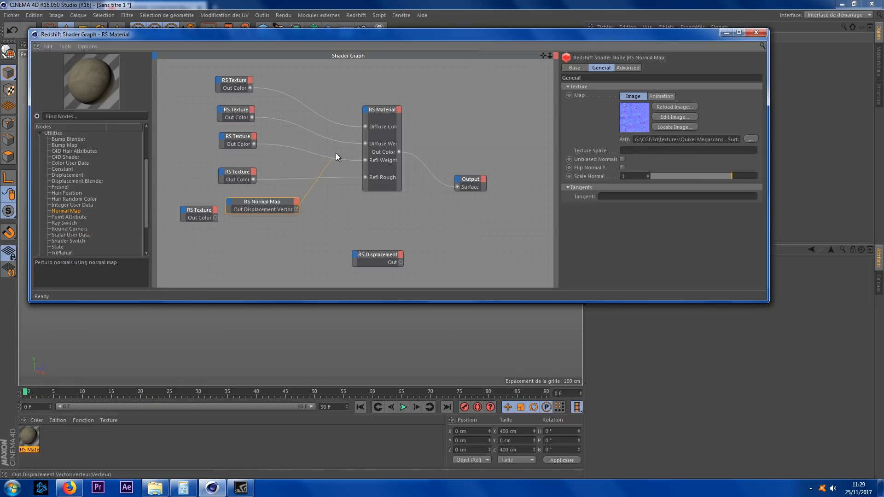
{"action": "left_click_drag", "start_coordinate": [366, 109], "coordinate": [366, 111]}
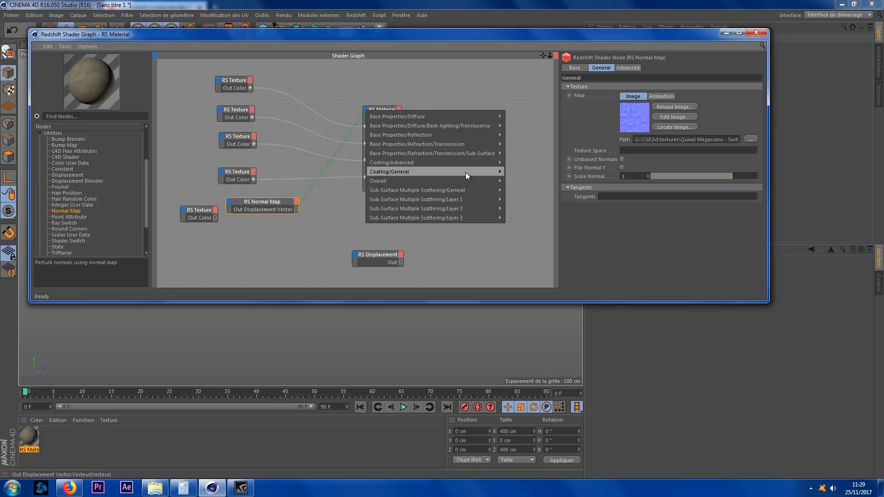
{"action": "mouse_move", "coordinate": [473, 184]}
{"action": "left_click", "coordinate": [526, 208]}
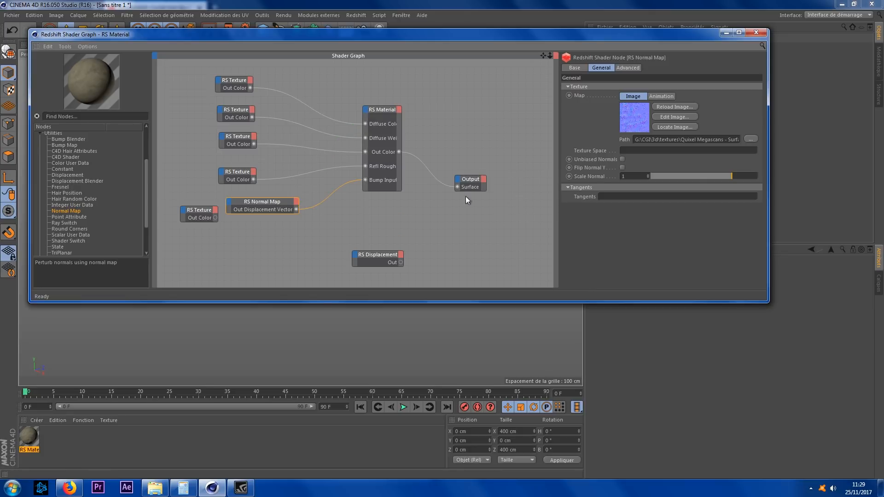
Step: Move the fifth RS Texture node beside RS Displacement and load pjteH_4K_Displacement.exr into its filename
{"action": "left_click", "coordinate": [201, 212]}
{"action": "left_click_drag", "start_coordinate": [200, 213], "coordinate": [297, 261]}
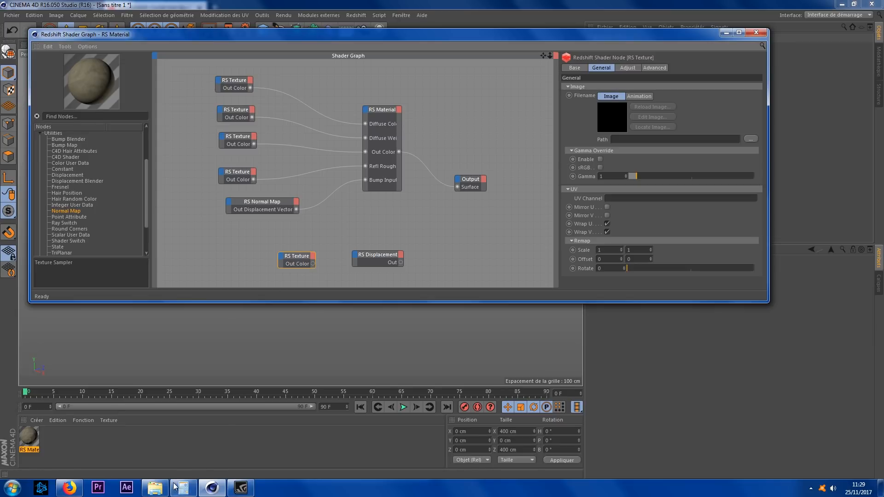
{"action": "left_click", "coordinate": [155, 488]}
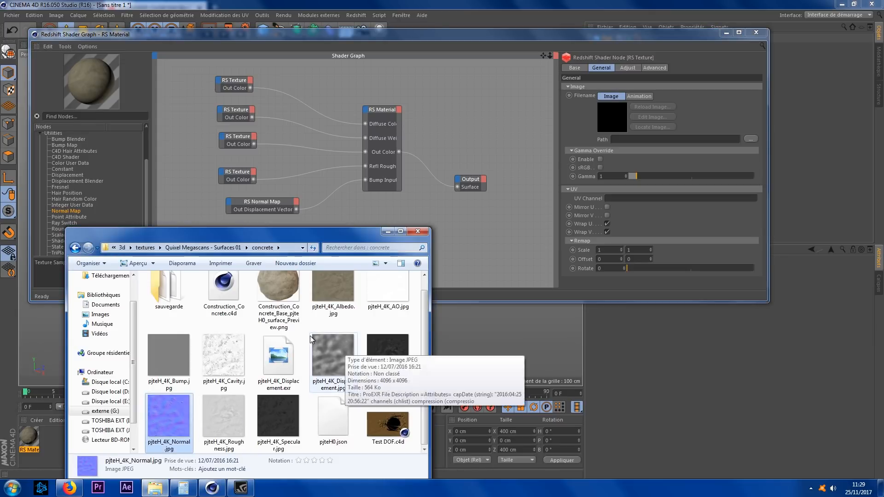
{"action": "left_click", "coordinate": [278, 361]}
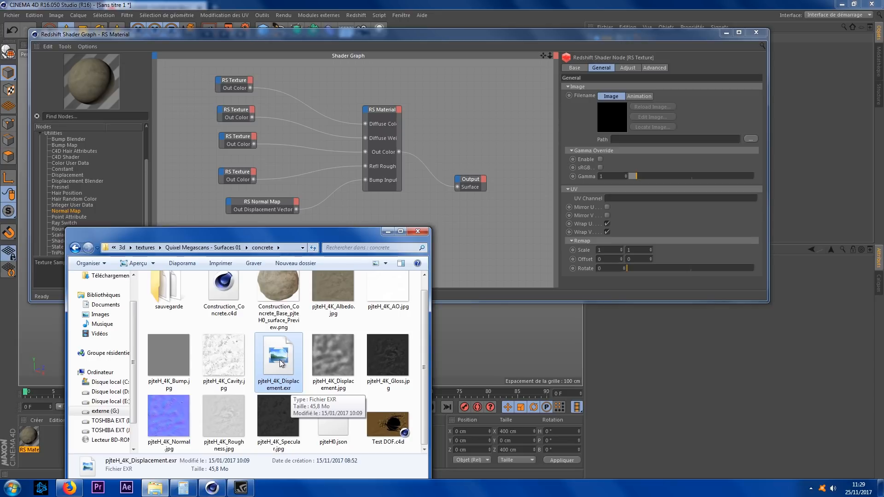
{"action": "left_click_drag", "start_coordinate": [282, 365], "coordinate": [632, 138]}
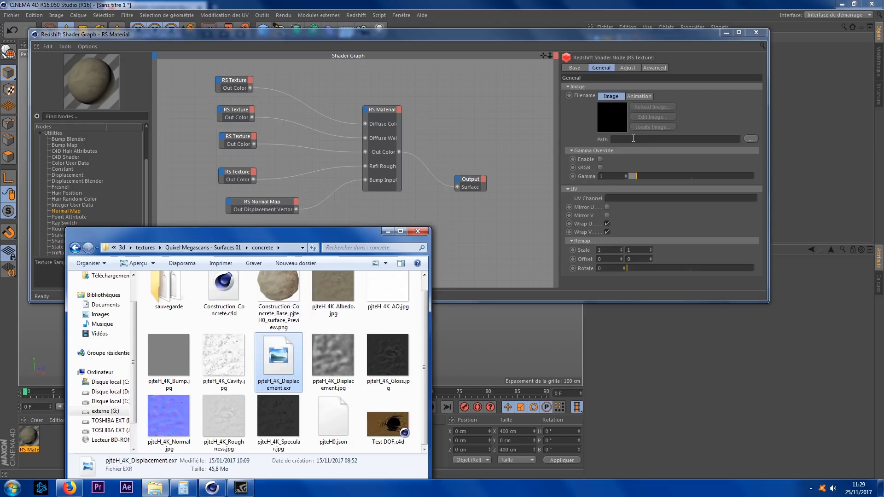
{"action": "left_click", "coordinate": [506, 35]}
Step: Connect the displacement texture to RS Displacement's Tex Map, and RS Displacement's Out to the Output's Displacement
{"action": "left_click_drag", "start_coordinate": [313, 264], "coordinate": [355, 252]}
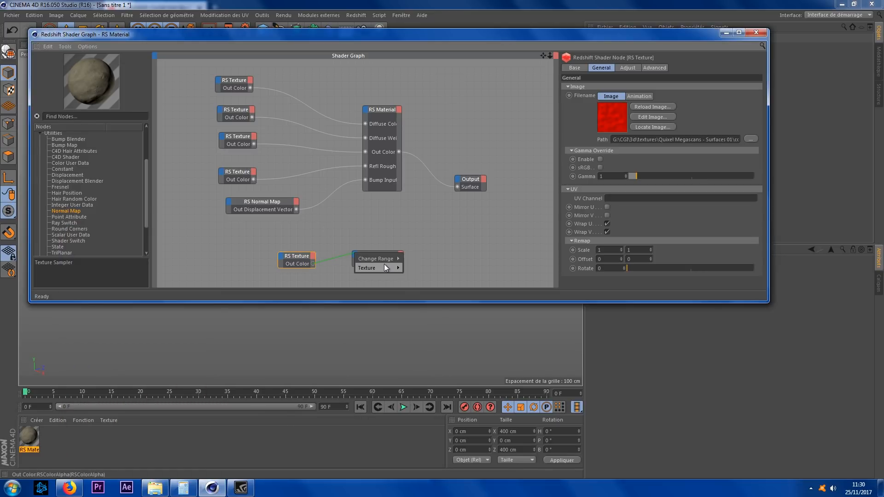
{"action": "left_click", "coordinate": [416, 269]}
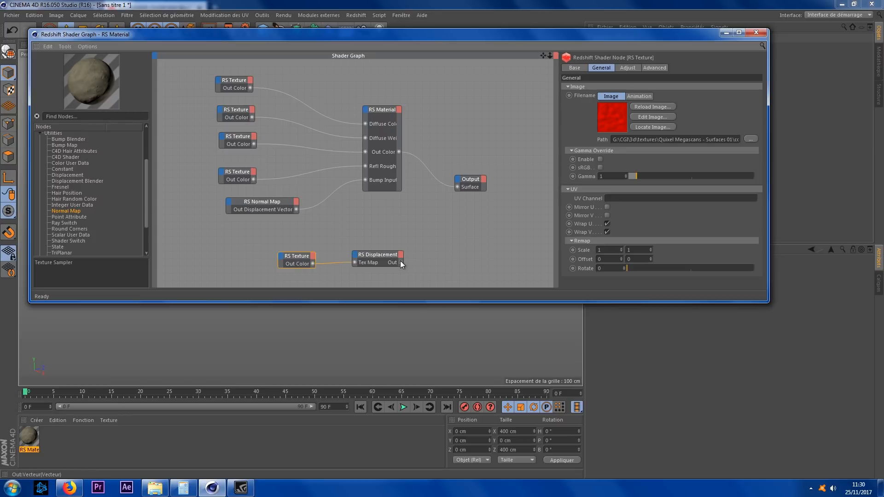
{"action": "left_click_drag", "start_coordinate": [459, 182], "coordinate": [460, 182]}
{"action": "left_click", "coordinate": [467, 184]}
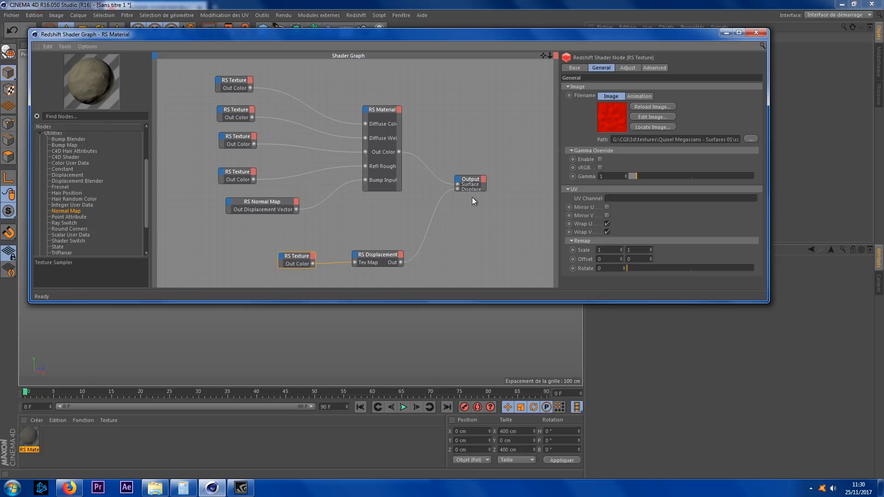
Step: Move the Output node up in the shader graph and close the Redshift Shader Graph editor
{"action": "left_click_drag", "start_coordinate": [481, 176], "coordinate": [482, 151]}
{"action": "left_click", "coordinate": [482, 152]}
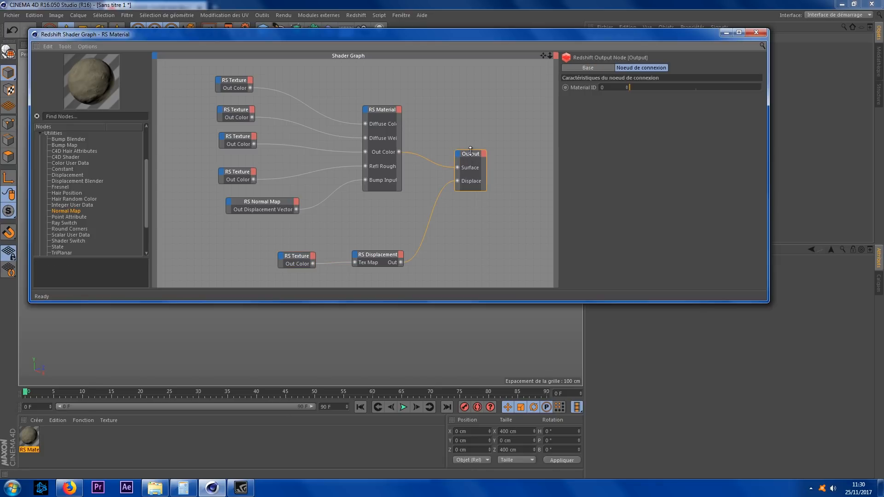
{"action": "left_click", "coordinate": [756, 32]}
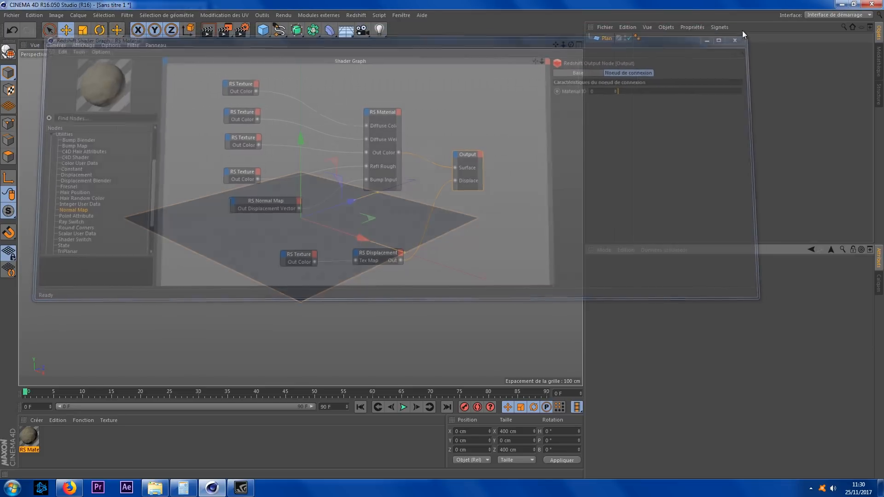
Step: Apply the RS Material to the plane and set its texture tiles to 2 in X and Y
{"action": "left_click_drag", "start_coordinate": [29, 440], "coordinate": [263, 249]}
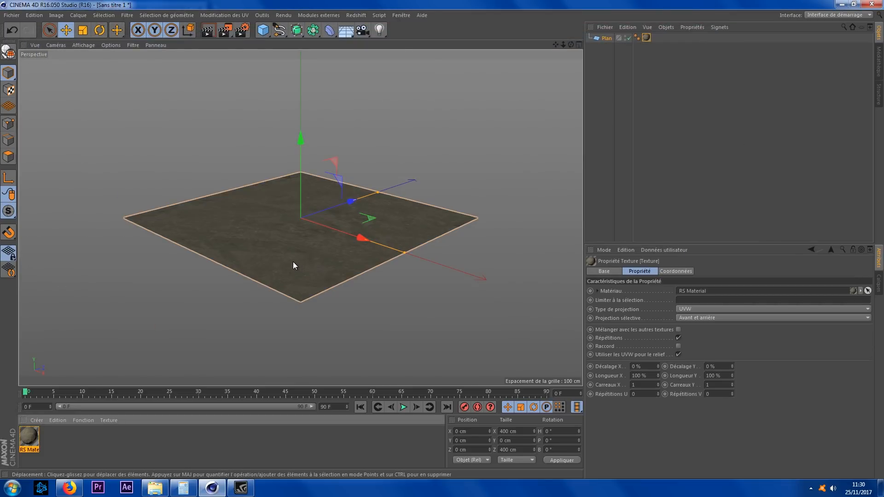
{"action": "left_click", "coordinate": [647, 384]}
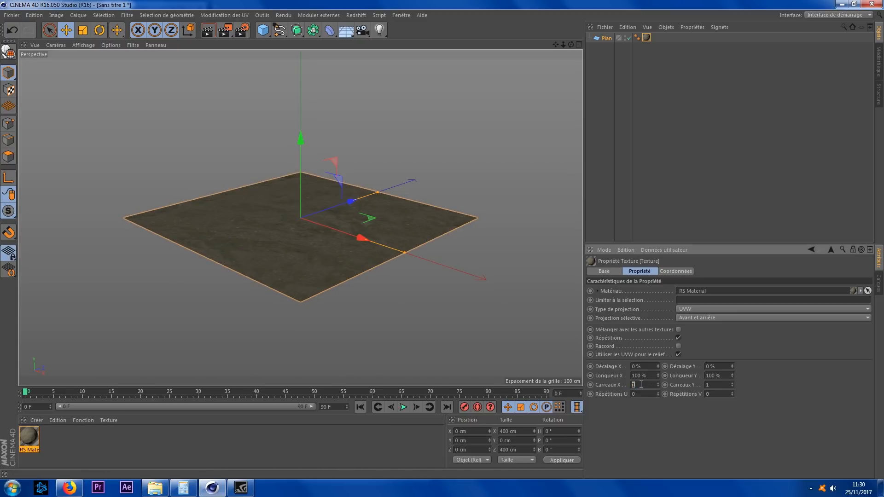
{"action": "left_click", "coordinate": [707, 385]}
{"action": "type", "text": "2"}
{"action": "key", "text": "Return"}
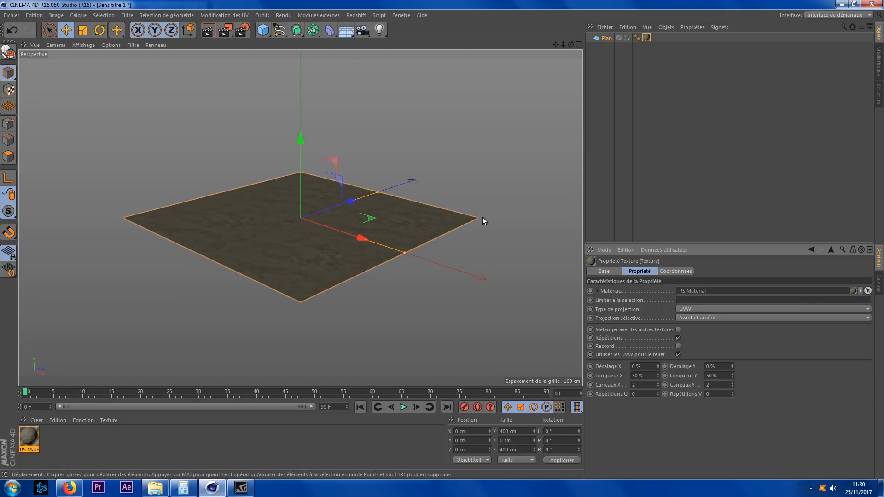
Step: Add a Redshift Standard camera to the scene
{"action": "left_click", "coordinate": [358, 15]}
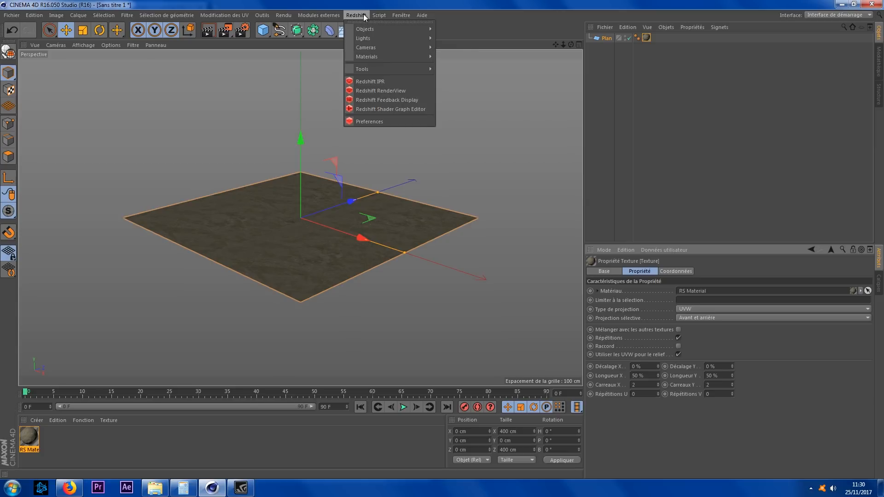
{"action": "mouse_move", "coordinate": [392, 47]}
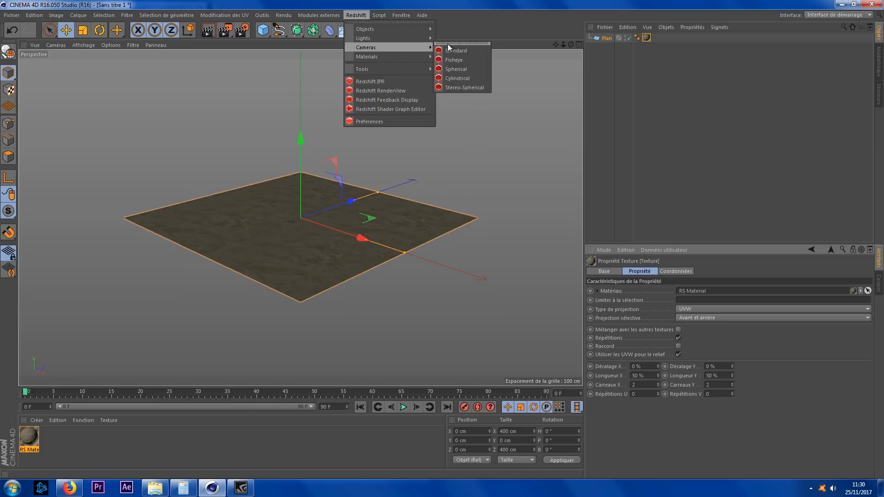
{"action": "left_click", "coordinate": [456, 53]}
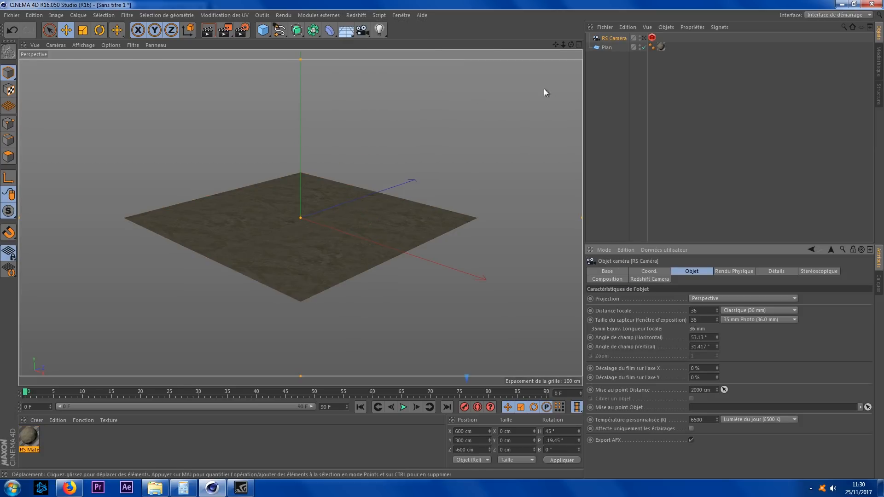
Step: Set the RS Camera's rotation to 0° heading and -90° pitch
{"action": "left_click", "coordinate": [655, 271]}
{"action": "left_click_drag", "start_coordinate": [652, 308], "coordinate": [652, 332]}
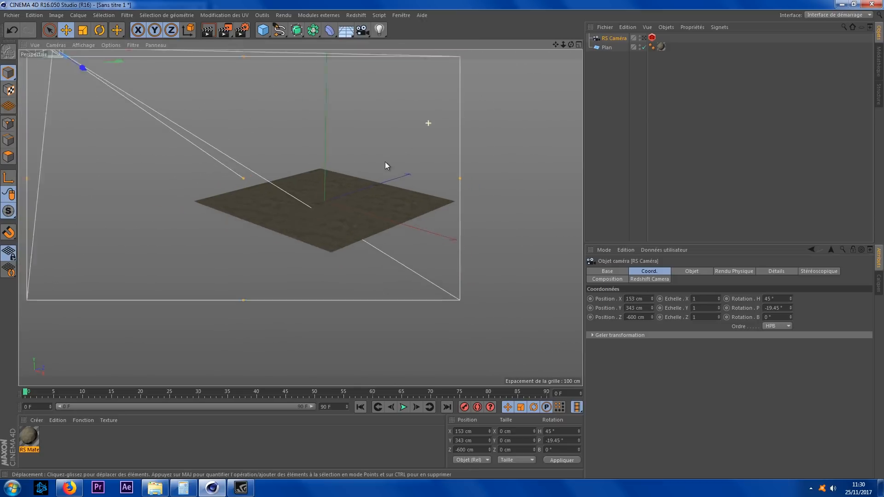
{"action": "scroll", "coordinate": [385, 165], "scroll_direction": "down", "scroll_amount": 3}
{"action": "left_click_drag", "start_coordinate": [572, 45], "coordinate": [582, 47]}
{"action": "left_click_drag", "start_coordinate": [791, 300], "coordinate": [771, 309]}
{"action": "type", "text": "0"}
{"action": "key", "text": "Return"}
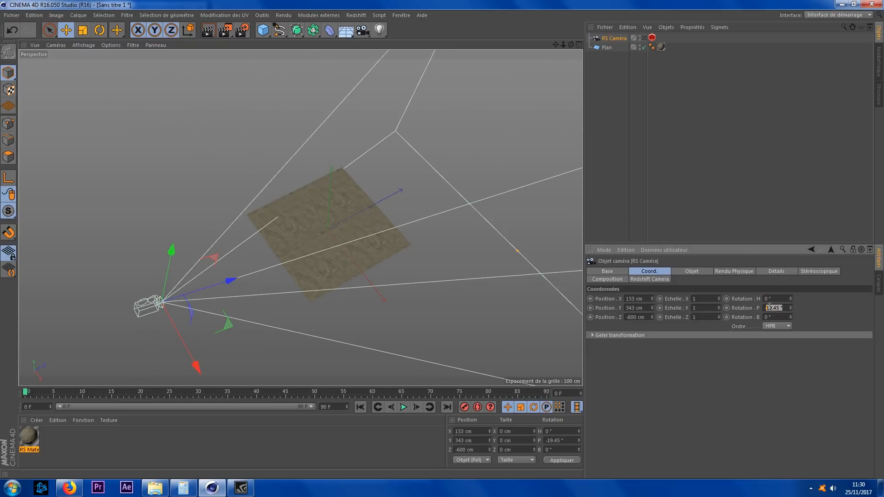
{"action": "type", "text": "90"}
{"action": "key", "text": "Return"}
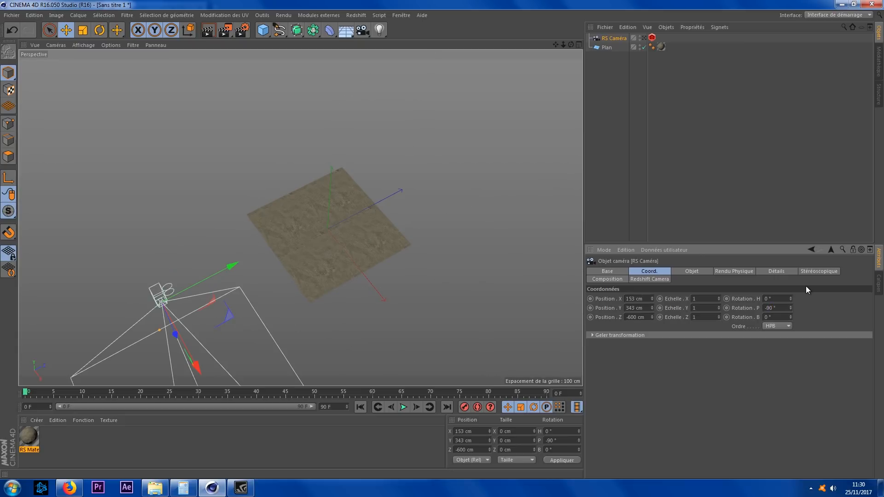
Step: Move the camera over the plane's centre, about 373 cm high
{"action": "left_click_drag", "start_coordinate": [235, 265], "coordinate": [384, 196]}
{"action": "left_click_drag", "start_coordinate": [571, 44], "coordinate": [356, 118]}
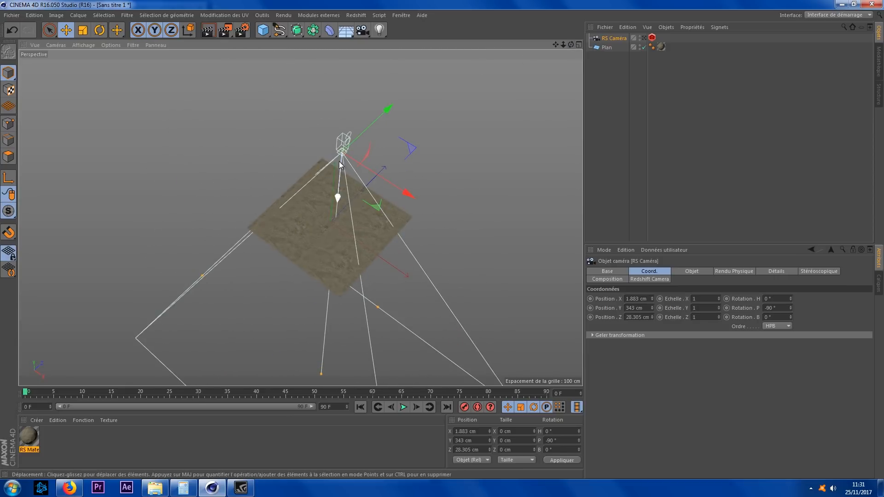
{"action": "left_click_drag", "start_coordinate": [339, 193], "coordinate": [338, 187]}
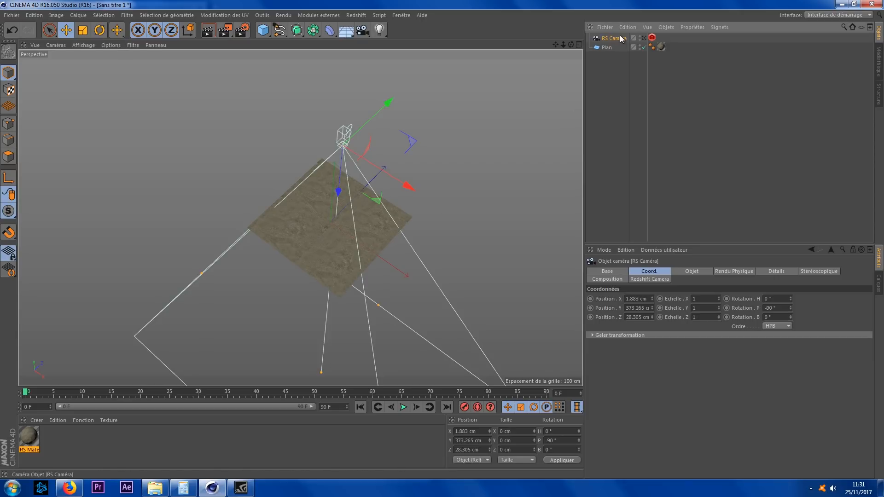
Step: Look through the RS Camera, record a keyframe for it, and leave the camera view
{"action": "left_click", "coordinate": [644, 38]}
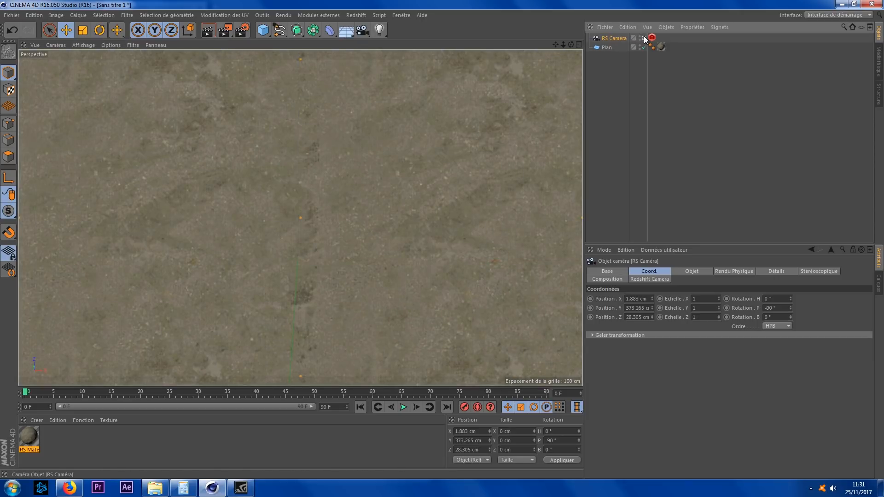
{"action": "left_click", "coordinate": [463, 407]}
{"action": "left_click", "coordinate": [644, 38]}
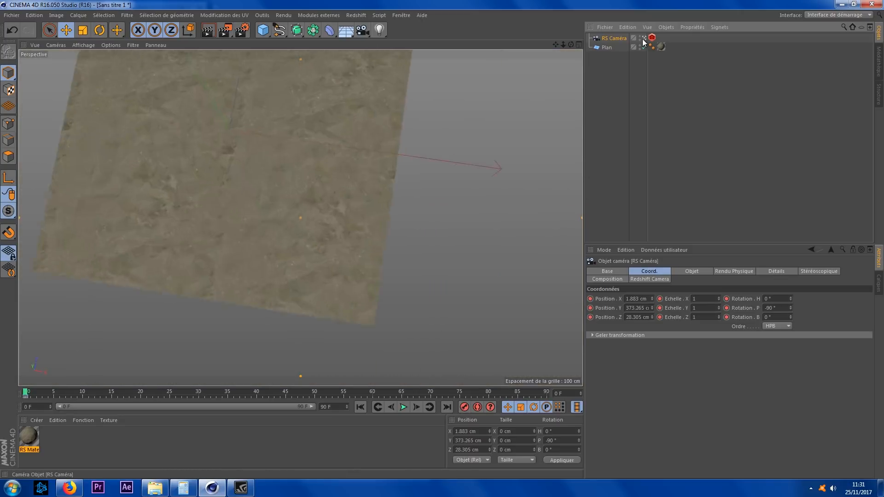
Step: Add a Redshift Area Light and raise it about 104 cm above the plane
{"action": "scroll", "coordinate": [373, 190], "scroll_direction": "up", "scroll_amount": 1}
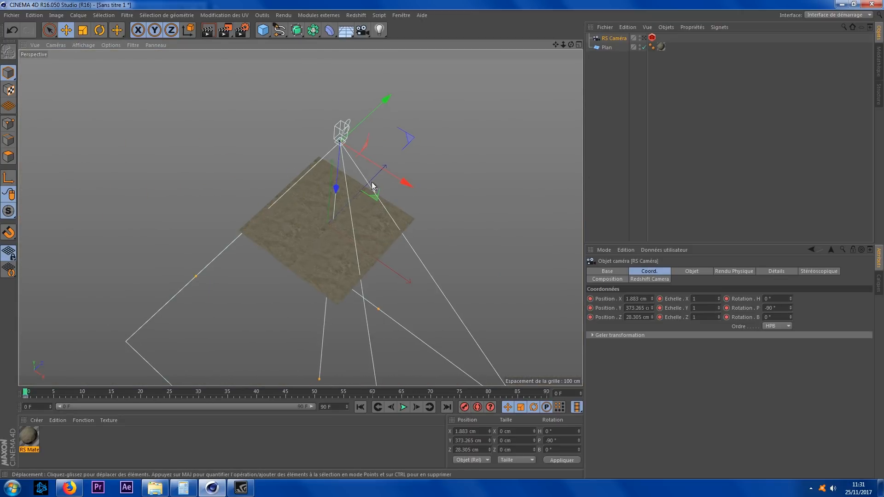
{"action": "scroll", "coordinate": [378, 203], "scroll_direction": "up", "scroll_amount": 1}
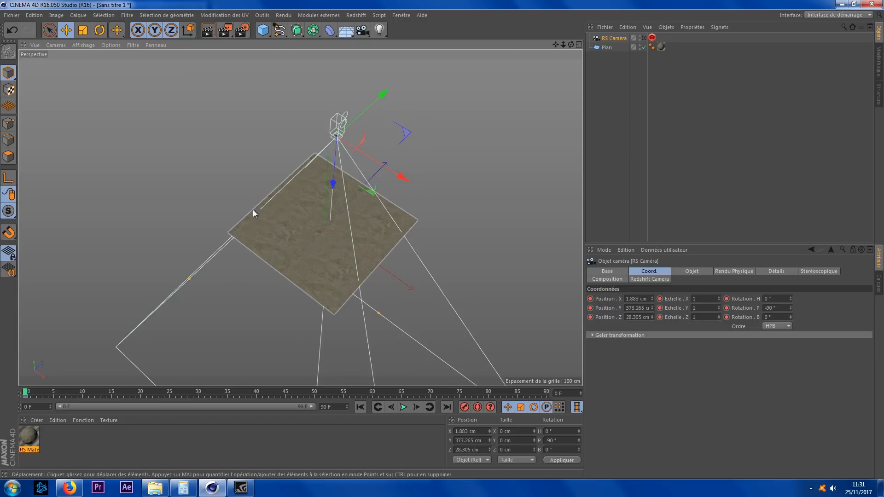
{"action": "scroll", "coordinate": [253, 211], "scroll_direction": "up", "scroll_amount": 3}
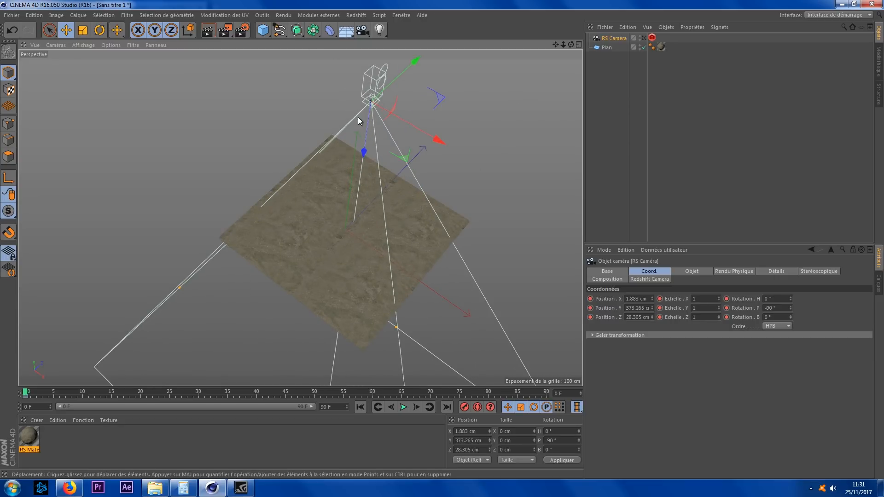
{"action": "left_click", "coordinate": [354, 16]}
{"action": "mouse_move", "coordinate": [391, 43]}
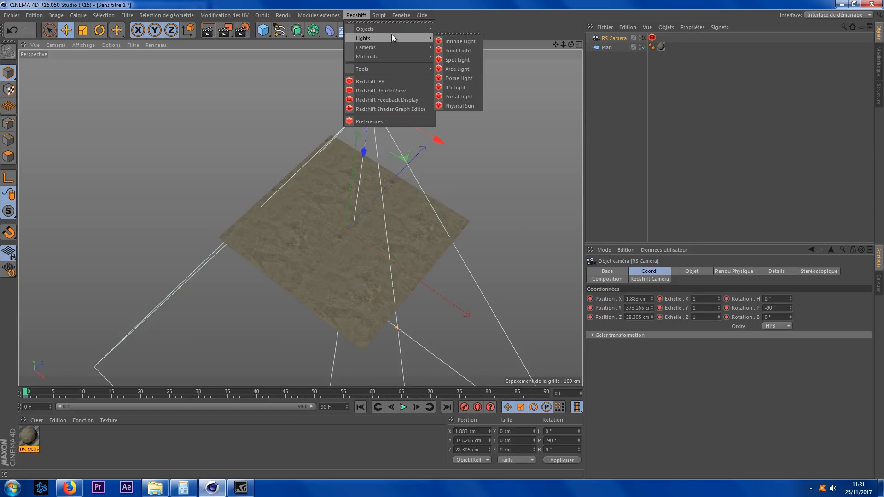
{"action": "left_click", "coordinate": [468, 69]}
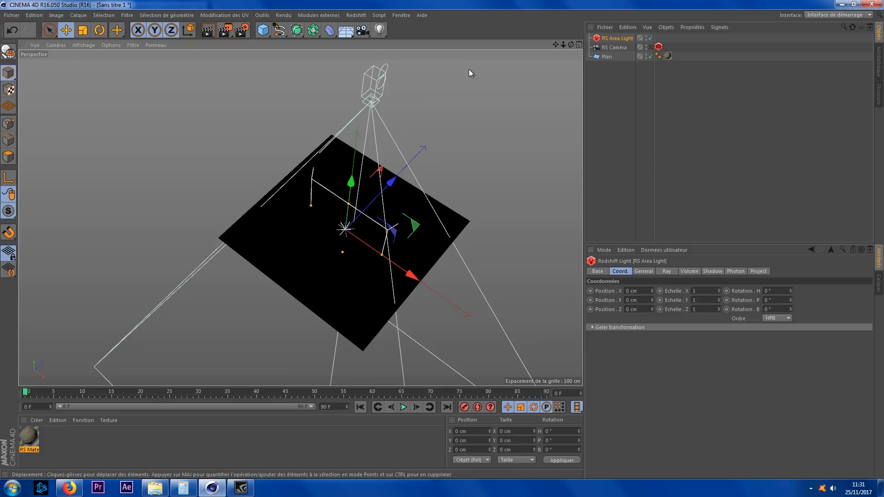
{"action": "left_click_drag", "start_coordinate": [351, 182], "coordinate": [349, 156]}
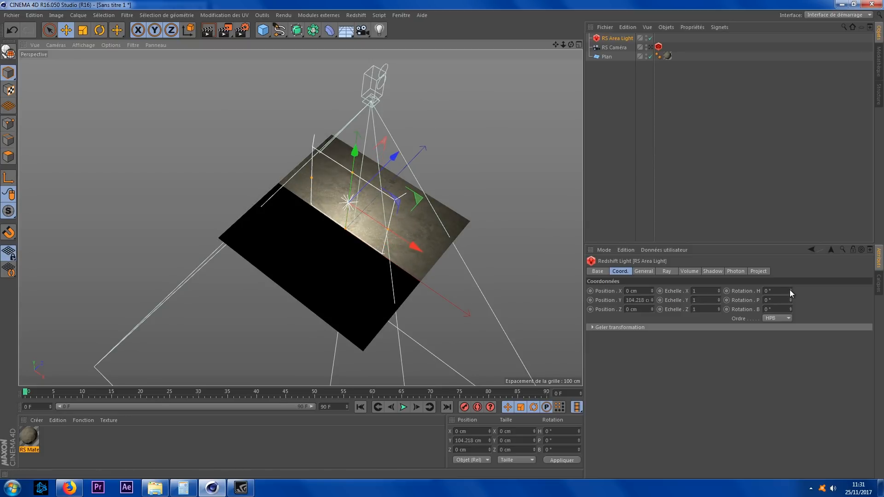
Step: Place the area light at about X -203 cm with heading -90° and pitch -17°
{"action": "left_click_drag", "start_coordinate": [789, 289], "coordinate": [756, 295]}
{"action": "left_click_drag", "start_coordinate": [413, 244], "coordinate": [343, 197]}
{"action": "left_click_drag", "start_coordinate": [571, 44], "coordinate": [555, 74]}
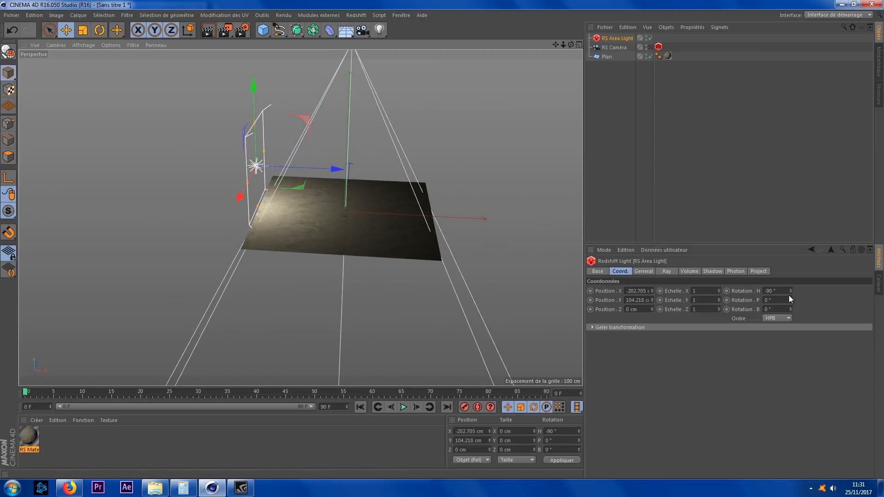
{"action": "left_click_drag", "start_coordinate": [791, 300], "coordinate": [791, 308]}
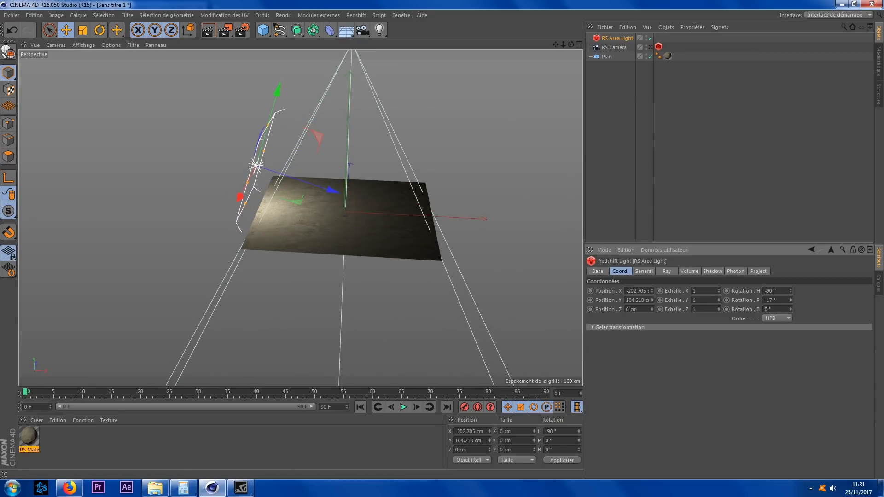
Step: Set the area light's colour to blue
{"action": "left_click", "coordinate": [650, 271]}
{"action": "left_click", "coordinate": [665, 326]}
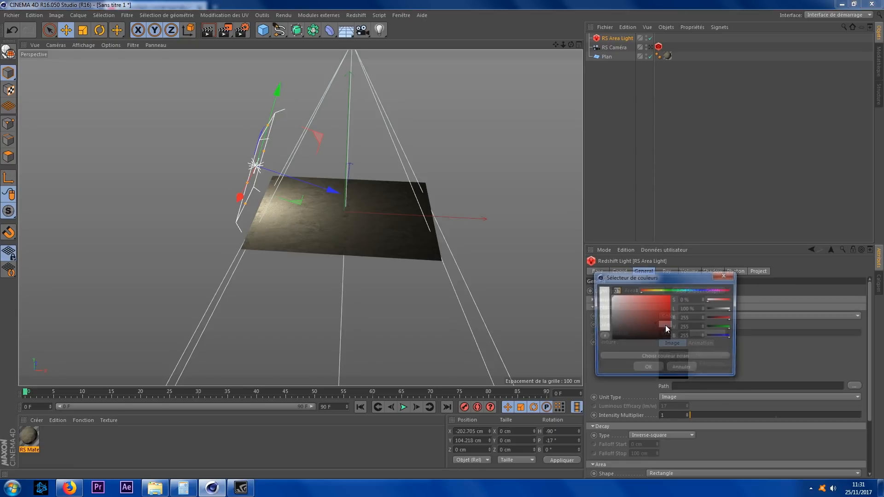
{"action": "left_click", "coordinate": [692, 291]}
{"action": "left_click_drag", "start_coordinate": [658, 304], "coordinate": [679, 293]}
{"action": "left_click", "coordinate": [647, 369]}
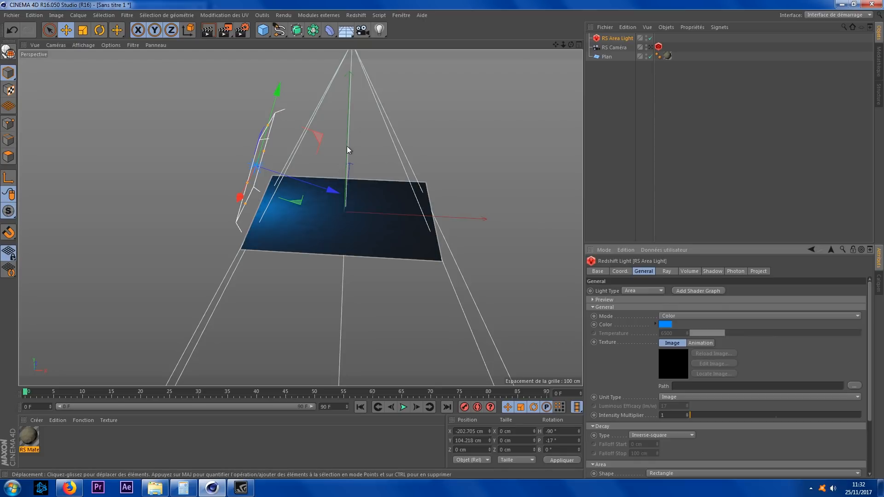
Step: Add a second Redshift Area Light
{"action": "left_click", "coordinate": [356, 15]}
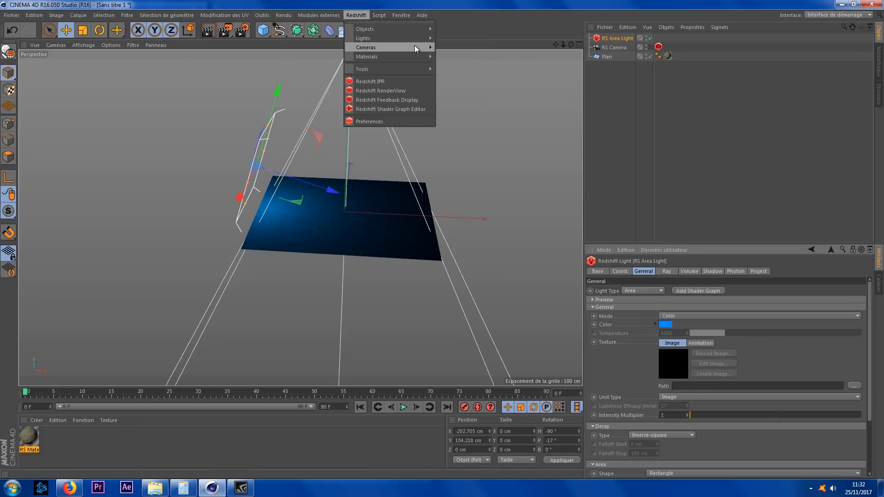
{"action": "mouse_move", "coordinate": [417, 46]}
{"action": "mouse_move", "coordinate": [368, 38]}
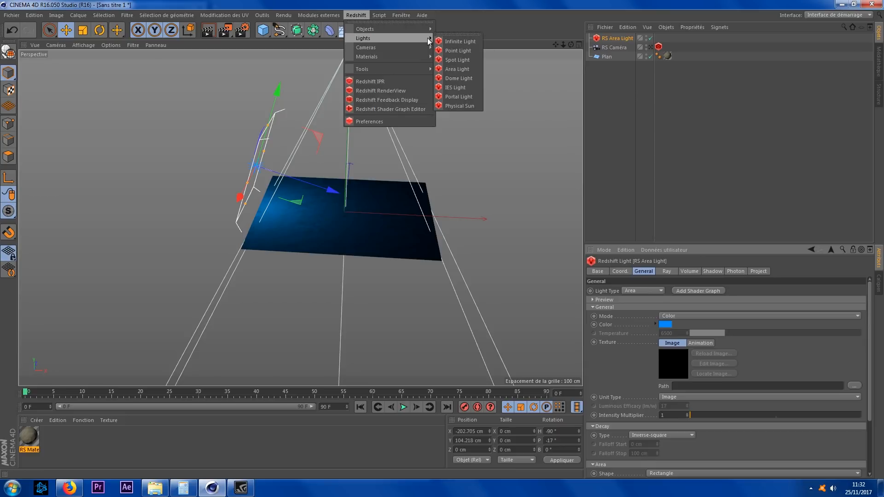
{"action": "left_click", "coordinate": [472, 67]}
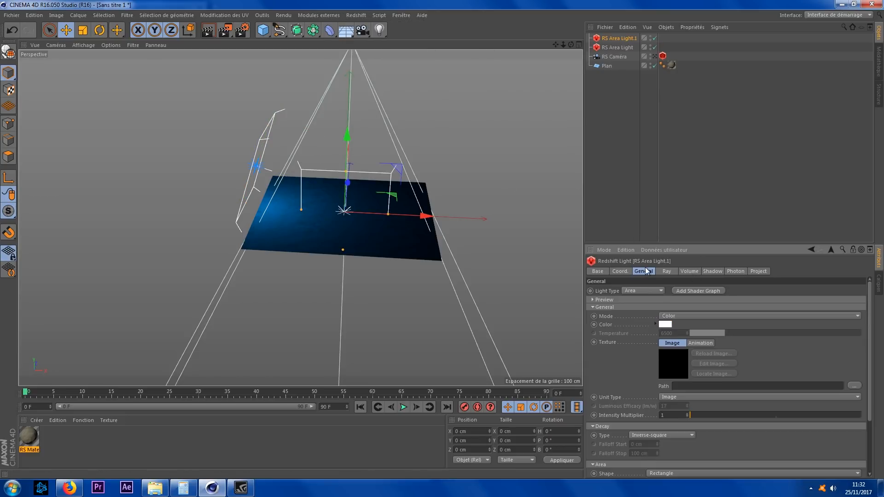
Step: Rotate the second area light to 90° heading and move it to about X 202 cm, Y 74 cm
{"action": "left_click", "coordinate": [626, 270]}
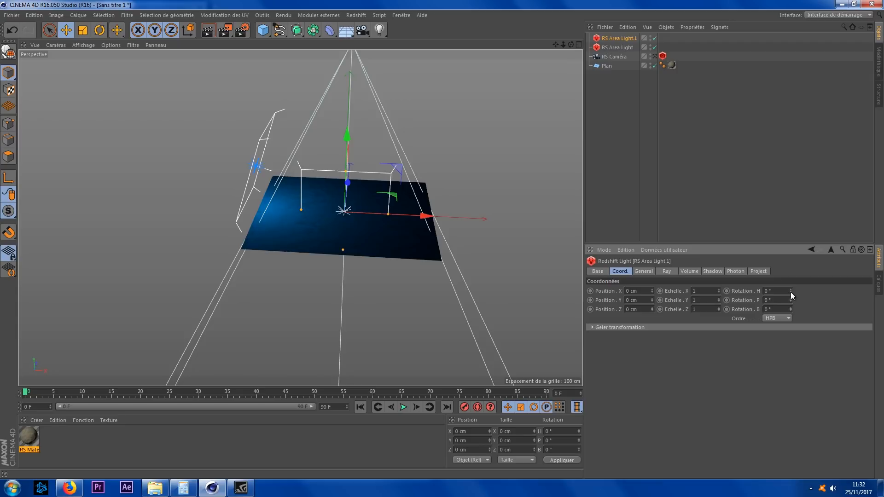
{"action": "left_click_drag", "start_coordinate": [791, 291], "coordinate": [847, 292]}
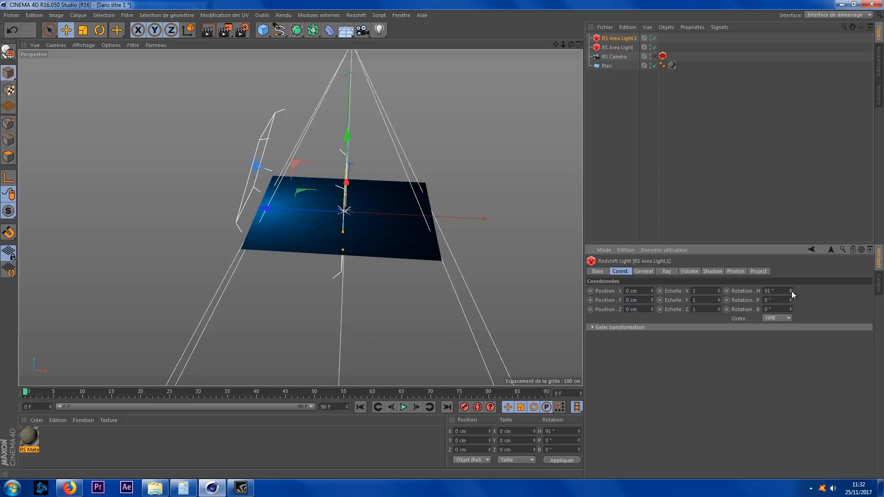
{"action": "left_click", "coordinate": [791, 292]}
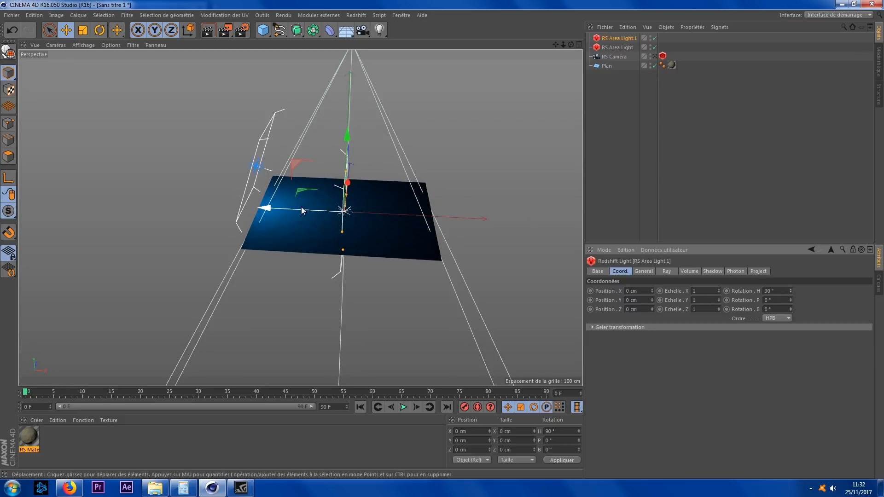
{"action": "left_click_drag", "start_coordinate": [289, 209], "coordinate": [378, 220]}
{"action": "left_click_drag", "start_coordinate": [442, 138], "coordinate": [452, 112]}
Step: Set the second area light's colour to a warm orange (hue 32°, saturation about 30%)
{"action": "left_click", "coordinate": [643, 271]}
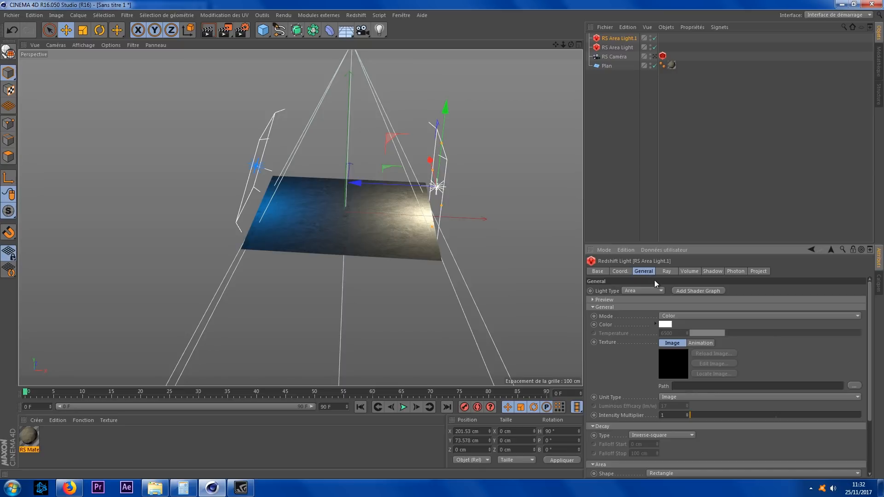
{"action": "left_click", "coordinate": [663, 324]}
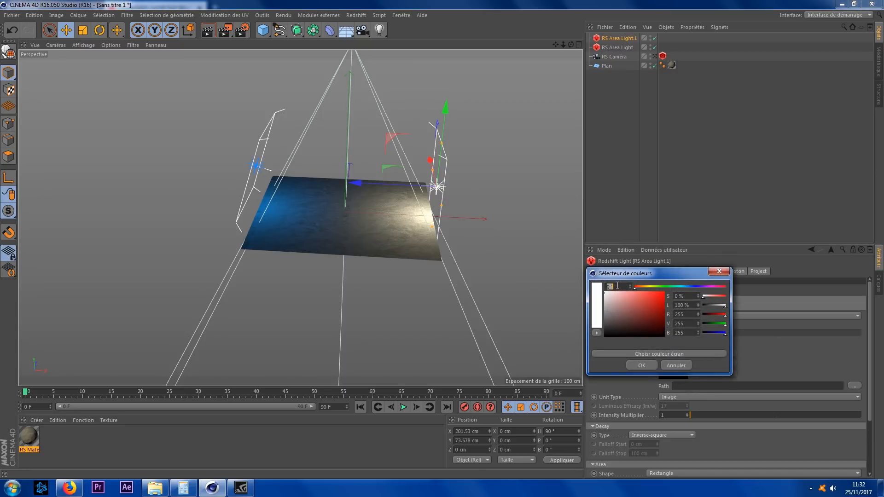
{"action": "left_click", "coordinate": [643, 286]}
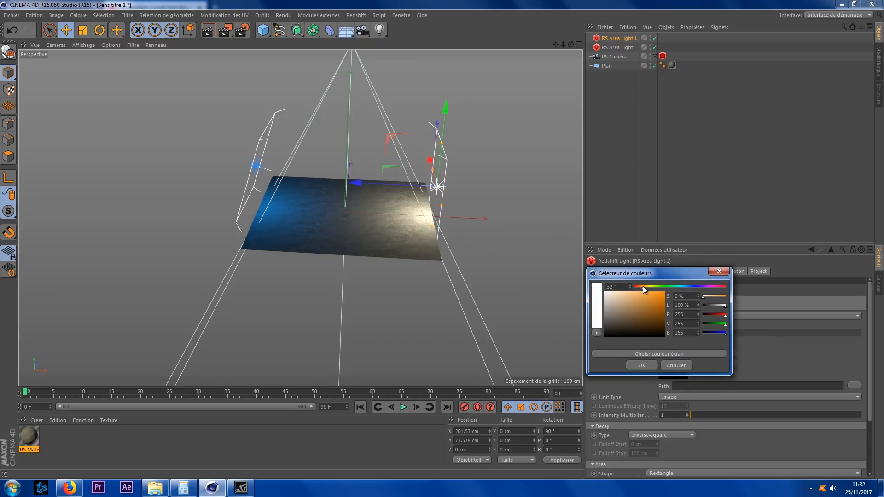
{"action": "left_click", "coordinate": [621, 291]}
{"action": "left_click_drag", "start_coordinate": [621, 291], "coordinate": [623, 288]}
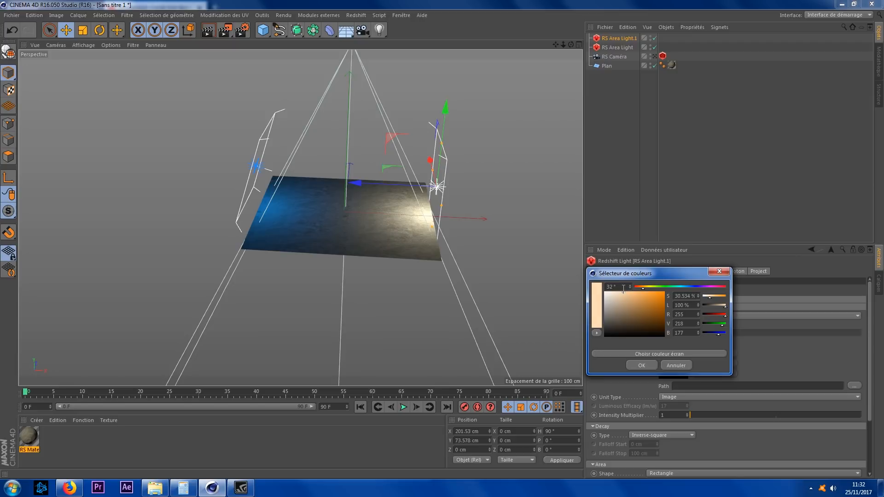
{"action": "left_click", "coordinate": [640, 365]}
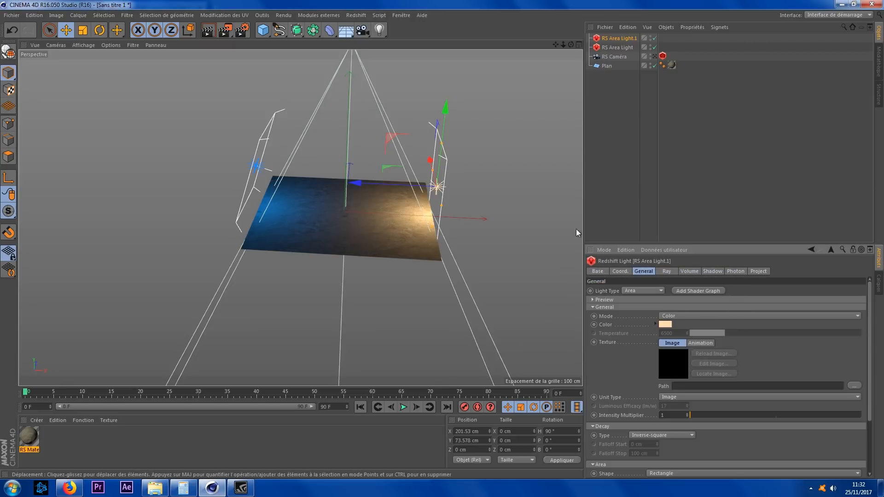
Step: Switch the viewport to the RS camera and render the scene to the Picture Viewer
{"action": "left_click", "coordinate": [654, 56]}
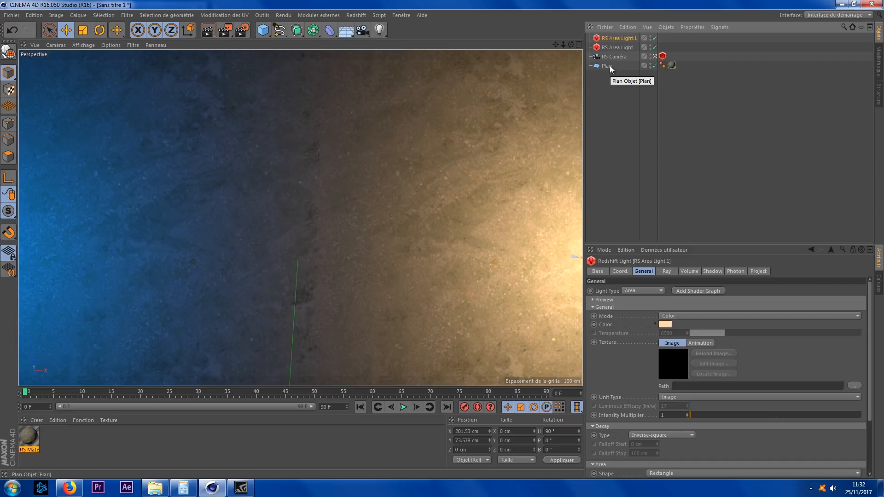
{"action": "left_click", "coordinate": [223, 32]}
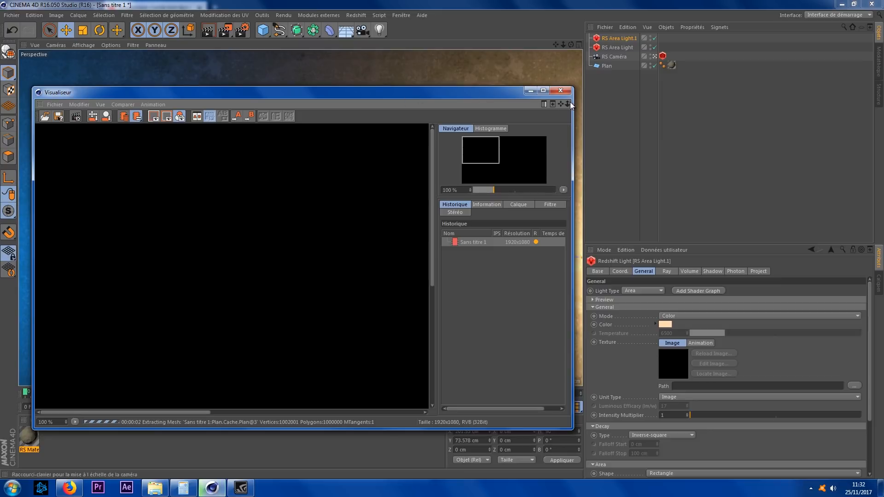
{"action": "left_click_drag", "start_coordinate": [573, 108], "coordinate": [788, 109]}
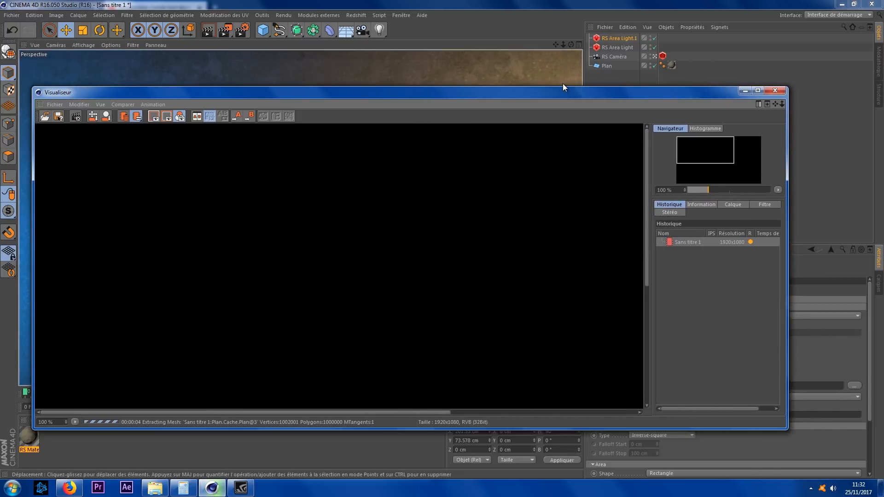
{"action": "left_click_drag", "start_coordinate": [563, 86], "coordinate": [571, 15]}
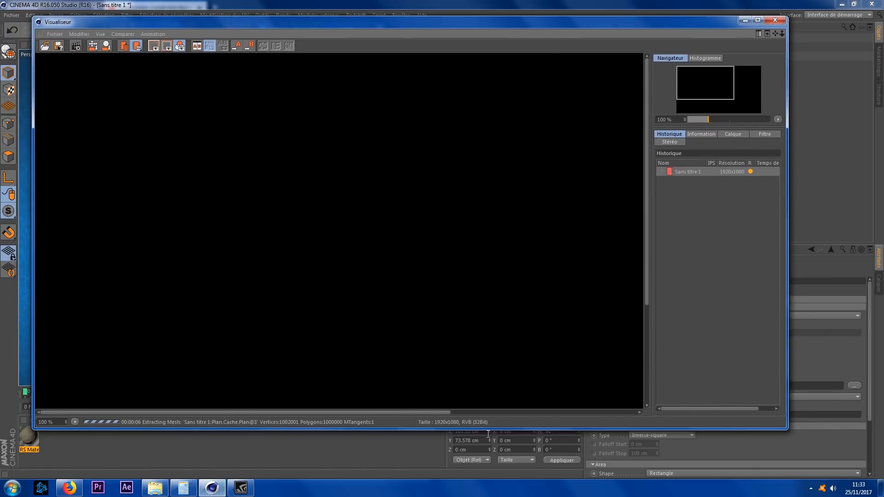
{"action": "left_click_drag", "start_coordinate": [486, 429], "coordinate": [485, 476]}
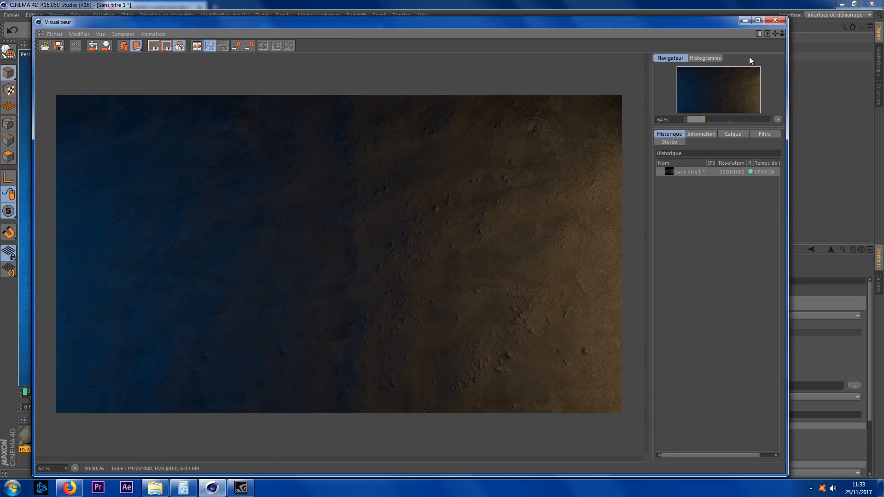
{"action": "left_click", "coordinate": [776, 21]}
Step: Set the orange area light's intensity multiplier to 8
{"action": "left_click", "coordinate": [620, 48]}
{"action": "left_click", "coordinate": [667, 413]}
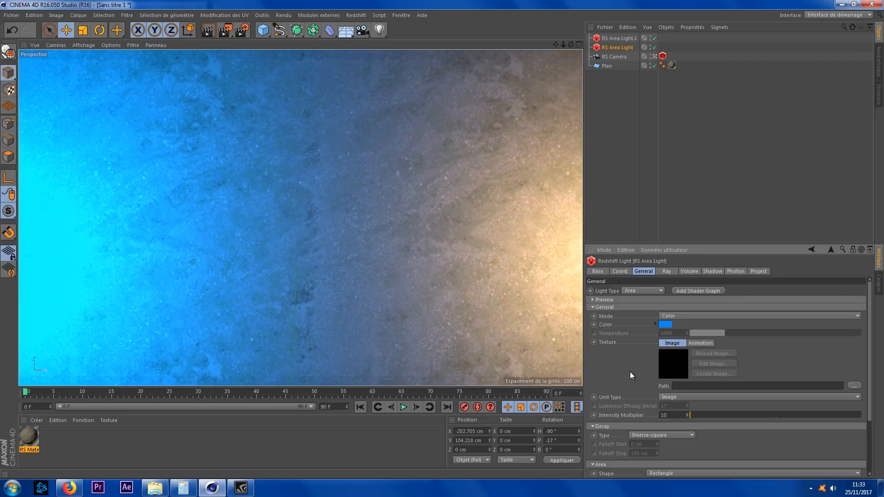
{"action": "left_click", "coordinate": [620, 38]}
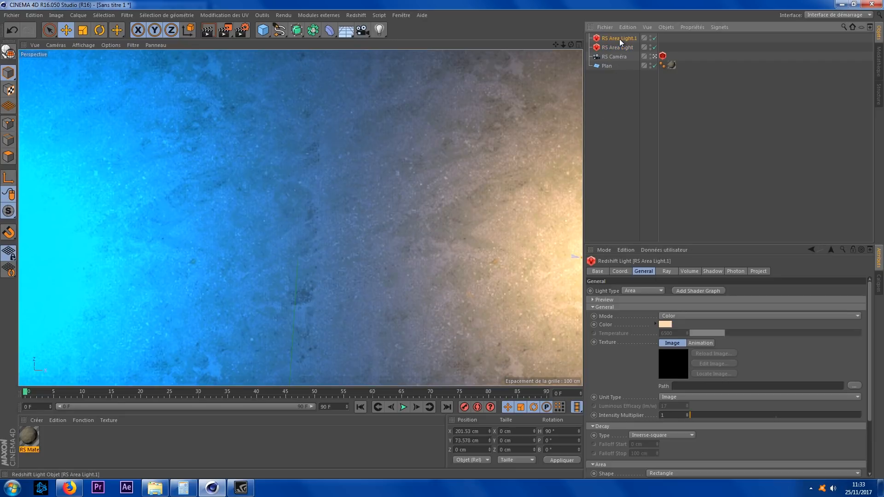
{"action": "left_click", "coordinate": [670, 415]}
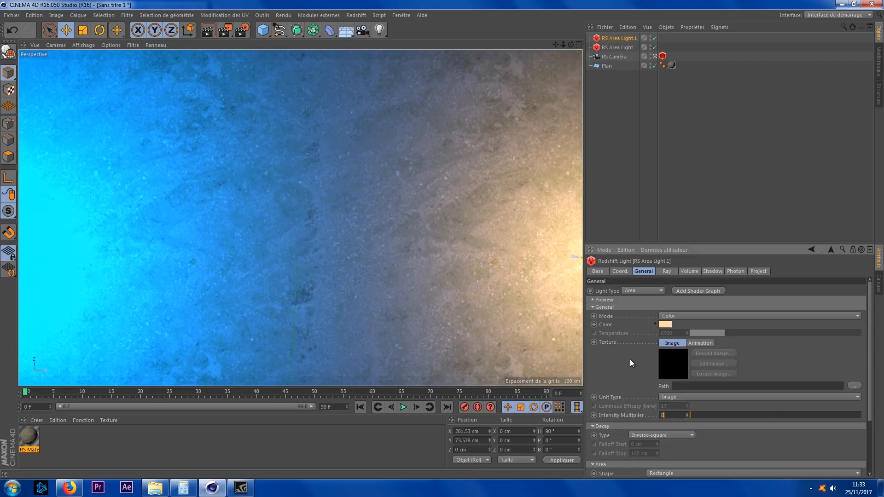
{"action": "key", "text": "Return"}
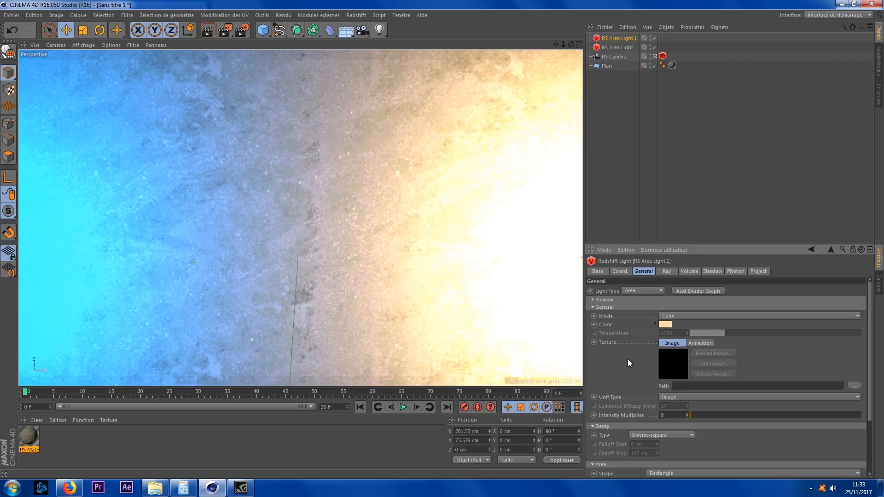
Step: Render again and compare the new render with the previous one in the viewer history
{"action": "left_click", "coordinate": [224, 31]}
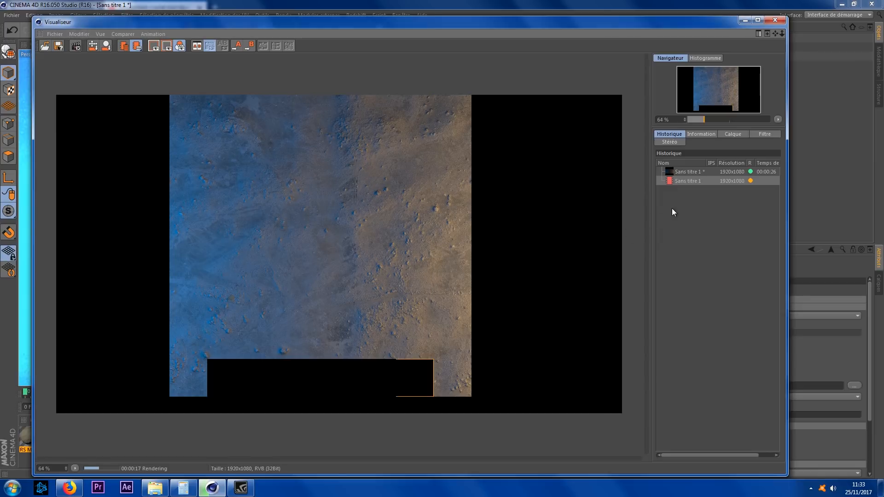
{"action": "left_click", "coordinate": [695, 173]}
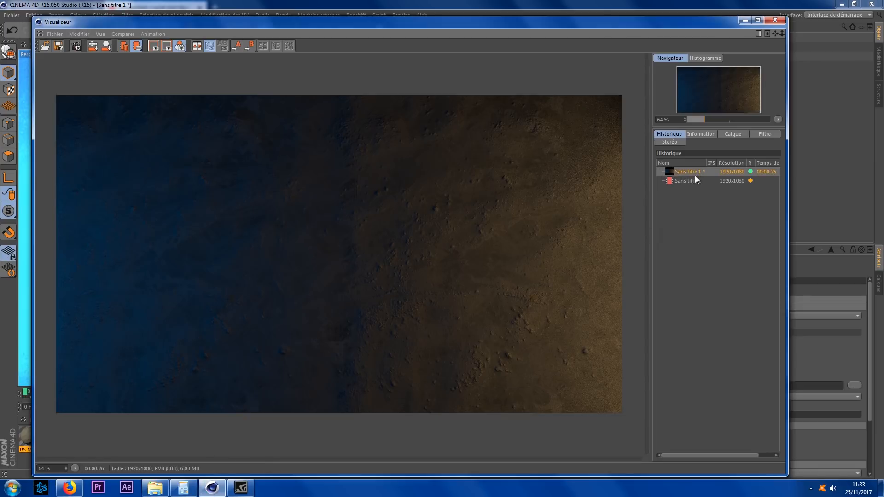
{"action": "left_click", "coordinate": [693, 181]}
{"action": "left_click", "coordinate": [692, 171]}
{"action": "left_click", "coordinate": [694, 181]}
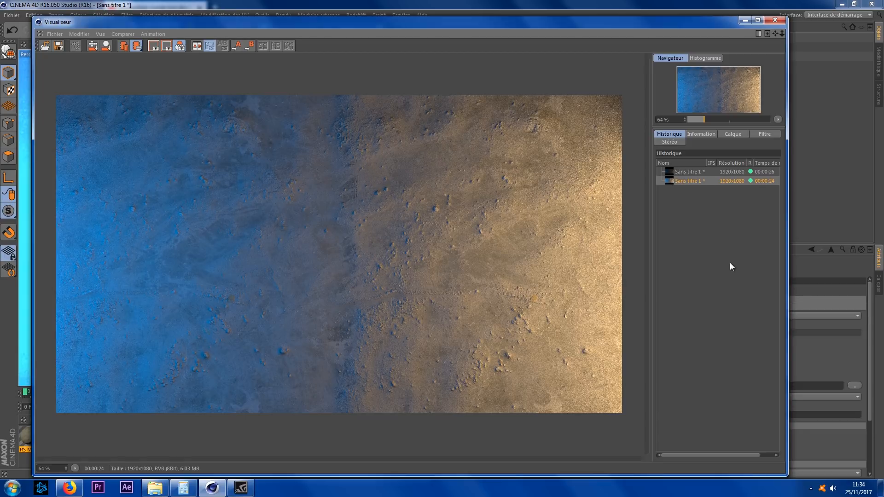
{"action": "left_click", "coordinate": [777, 20]}
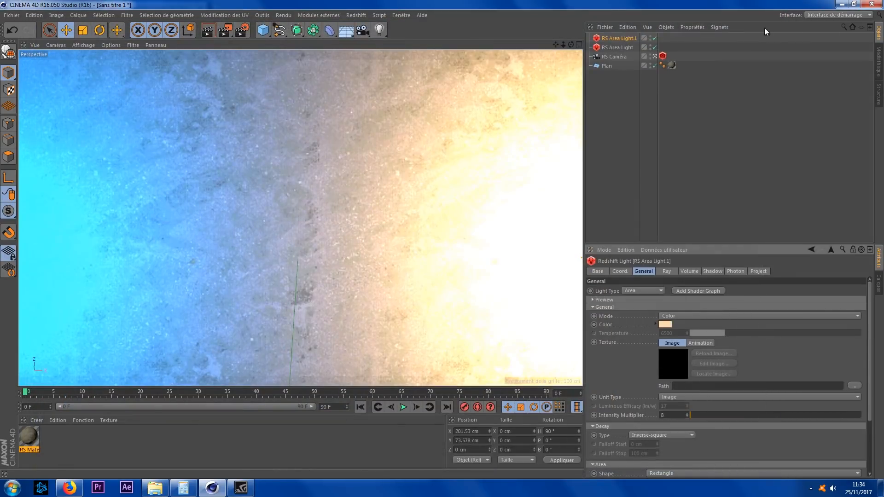
Step: Add a Redshift Object tag to the plane and enable displacement in its geometry settings
{"action": "left_click", "coordinate": [604, 67]}
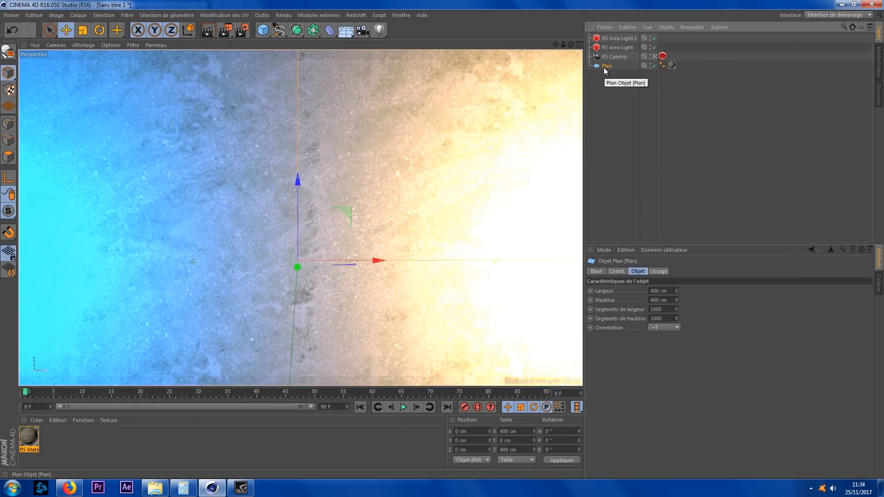
{"action": "right_click", "coordinate": [604, 68]}
{"action": "mouse_move", "coordinate": [663, 100]}
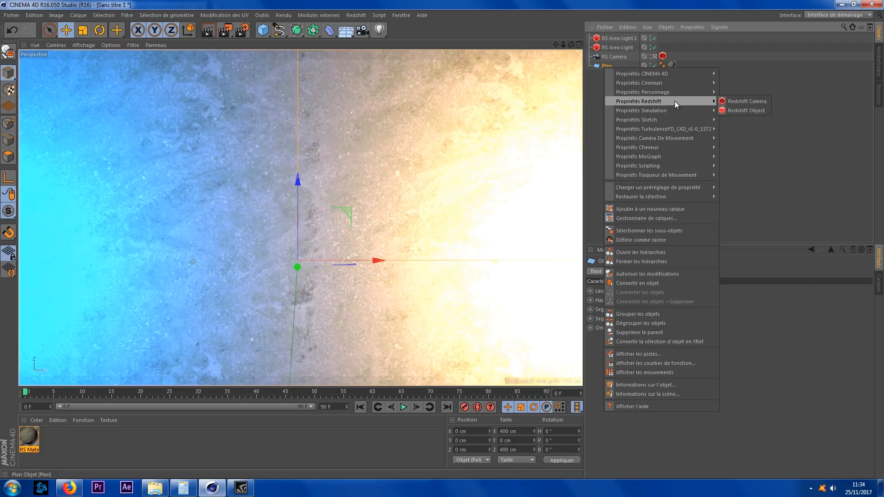
{"action": "left_click", "coordinate": [747, 111]}
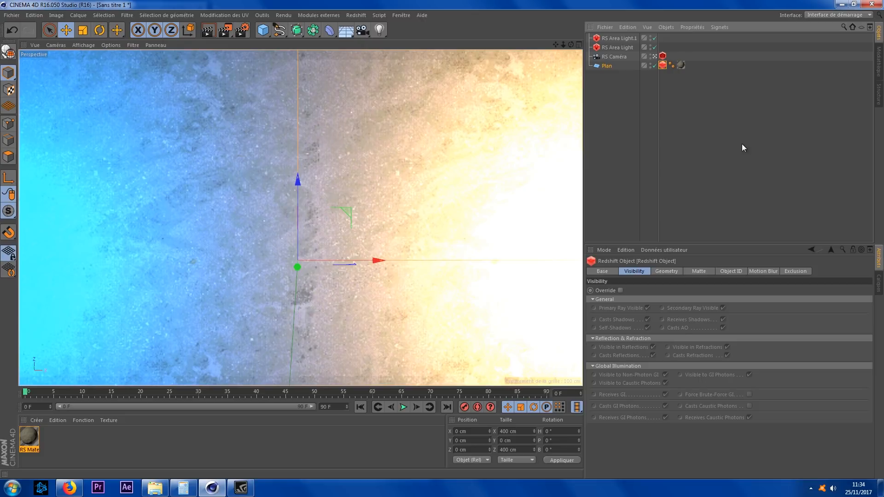
{"action": "left_click", "coordinate": [662, 271]}
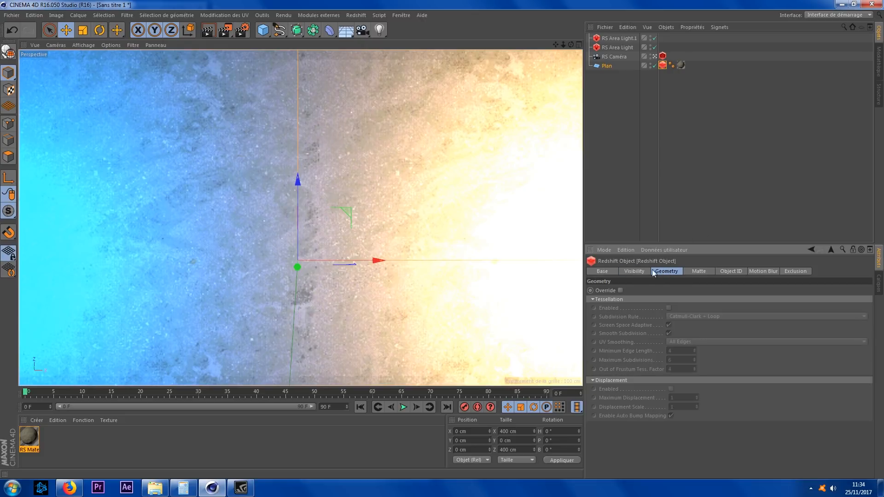
{"action": "left_click", "coordinate": [670, 389]}
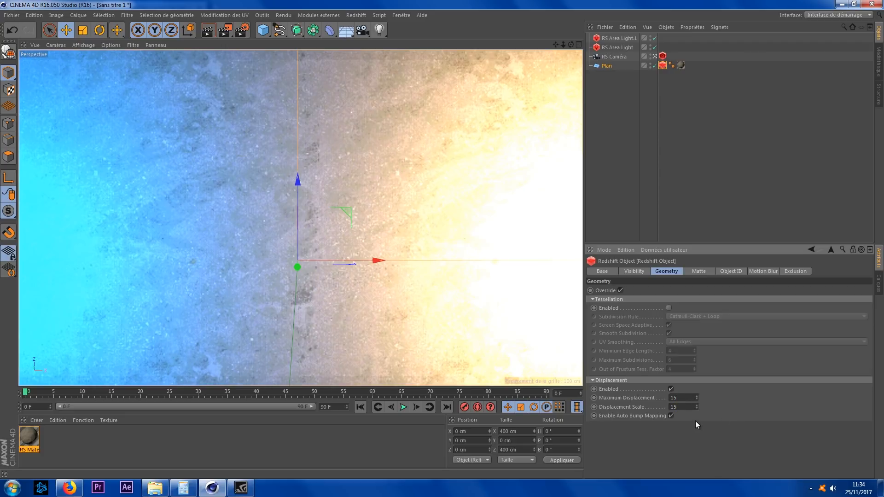
Step: Render the scene and compare the displaced result against the earlier renders in the history
{"action": "left_click", "coordinate": [224, 30]}
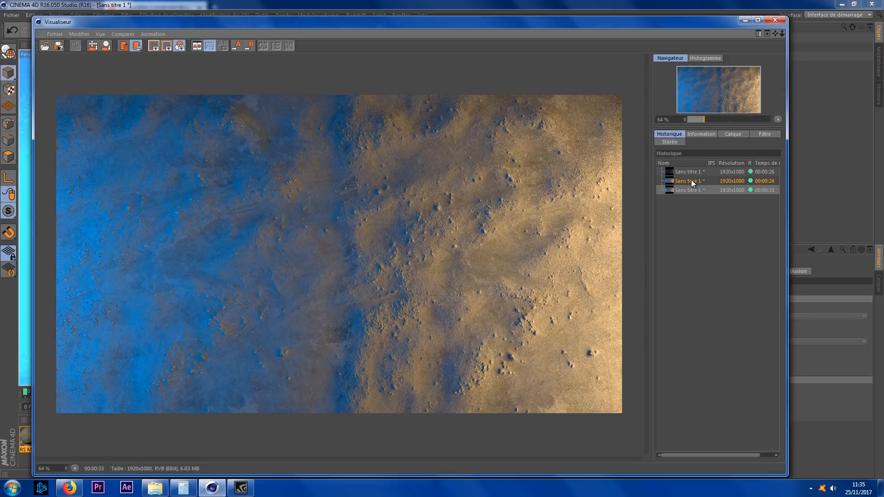
{"action": "left_click", "coordinate": [692, 180]}
{"action": "left_click", "coordinate": [695, 190]}
{"action": "left_click", "coordinate": [693, 182]}
{"action": "left_click", "coordinate": [694, 190]}
{"action": "left_click", "coordinate": [695, 181]}
{"action": "left_click", "coordinate": [697, 189]}
{"action": "left_click", "coordinate": [695, 181]}
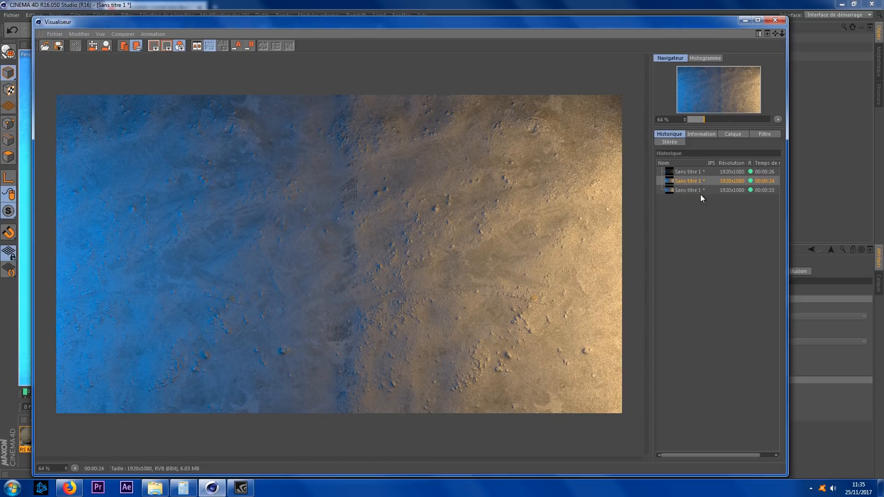
{"action": "left_click", "coordinate": [703, 190]}
{"action": "left_click", "coordinate": [698, 181]}
{"action": "left_click", "coordinate": [697, 190]}
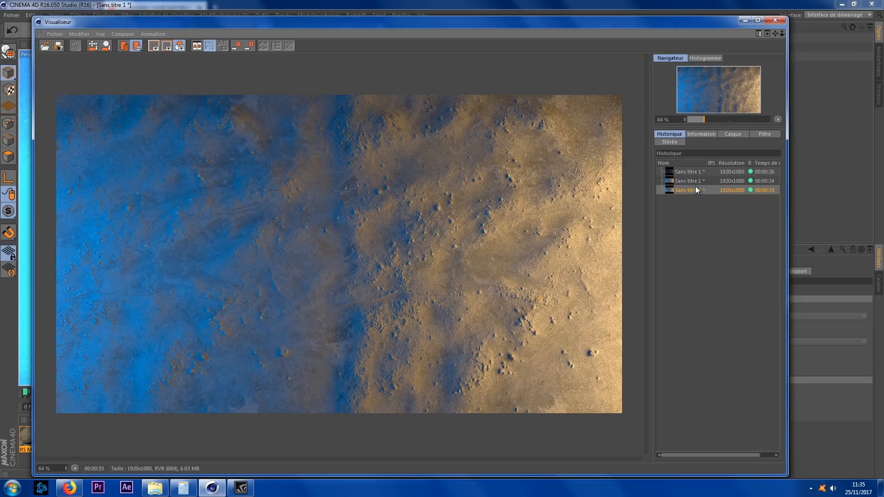
{"action": "left_click", "coordinate": [694, 182]}
{"action": "left_click", "coordinate": [697, 190]}
{"action": "left_click", "coordinate": [774, 20]}
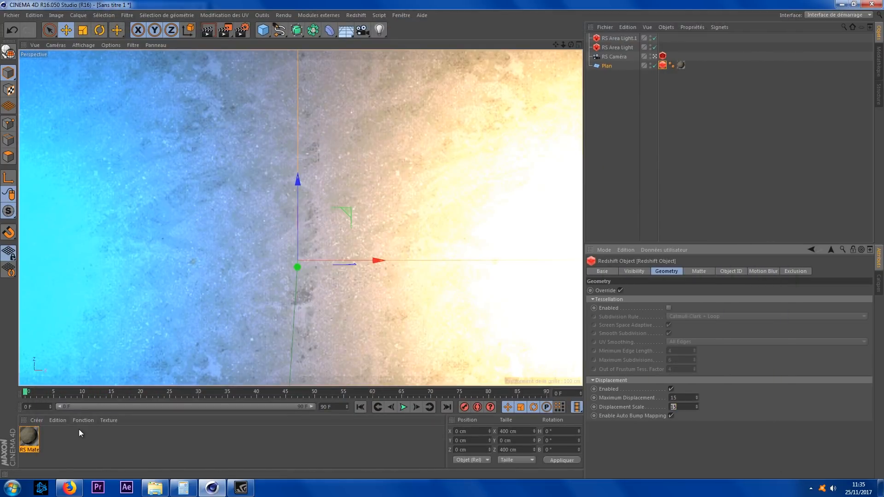
Step: Open the RS Material's shader graph and select the diffuse texture node
{"action": "left_click", "coordinate": [23, 435]}
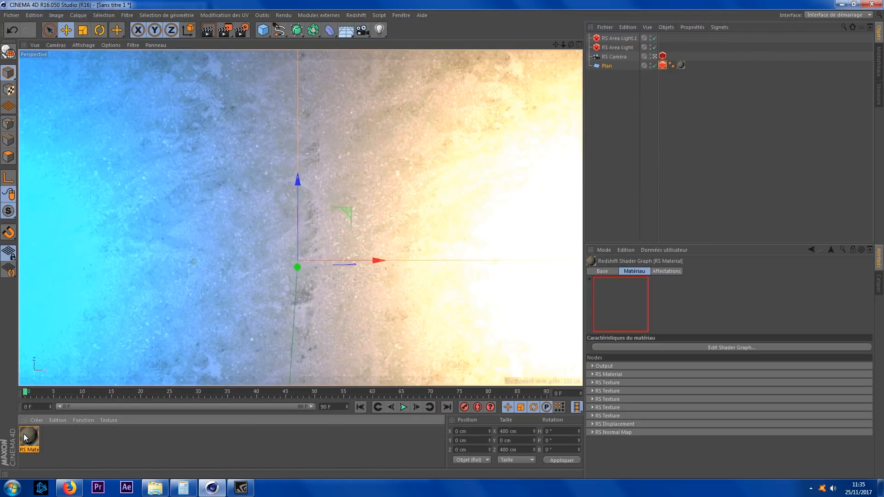
{"action": "left_click", "coordinate": [686, 348]}
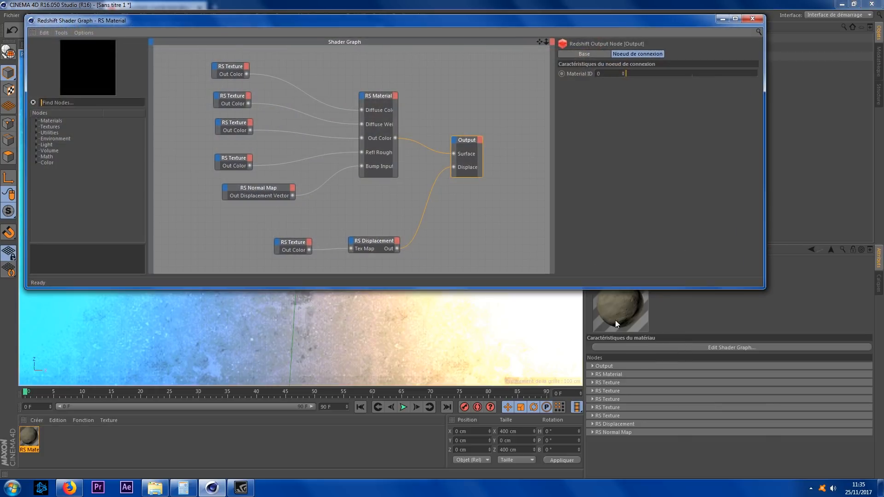
{"action": "left_click", "coordinate": [229, 66]}
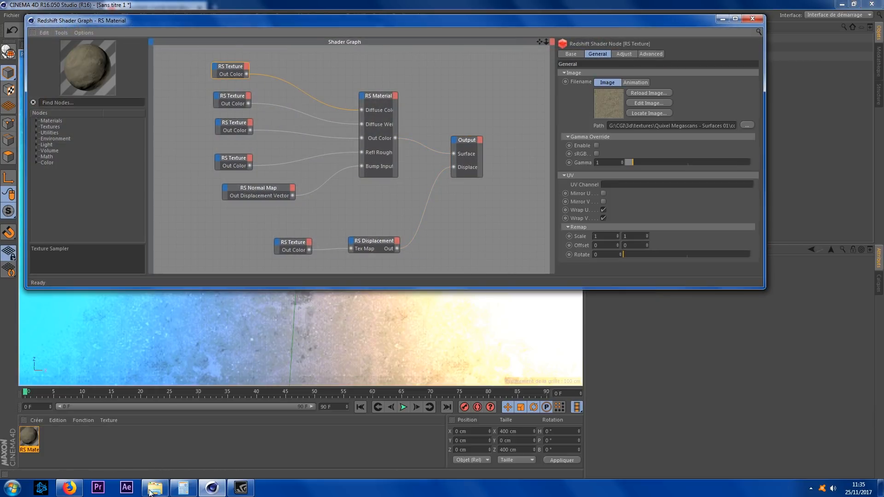
Step: Load the plaster set's pjBnl_4K_Albedo.jpg into the selected diffuse texture node from the Quixel Megascans - Surfaces 01 folder
{"action": "left_click", "coordinate": [154, 488]}
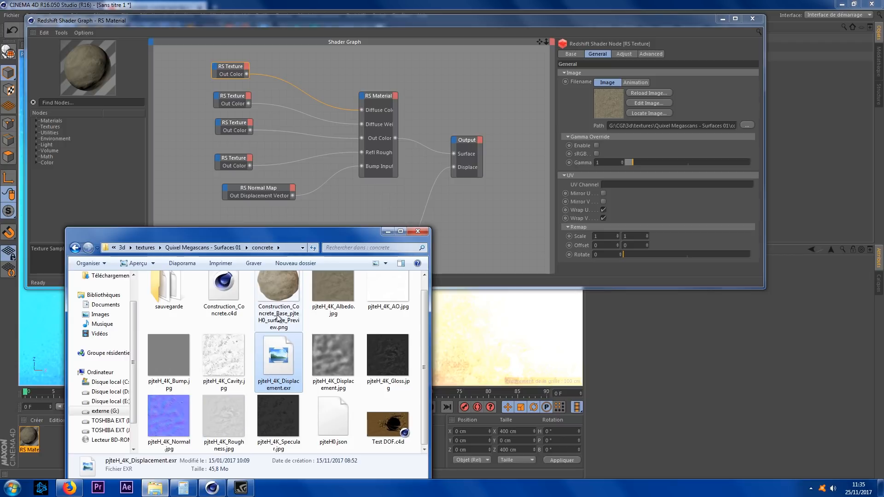
{"action": "left_click", "coordinate": [234, 247]}
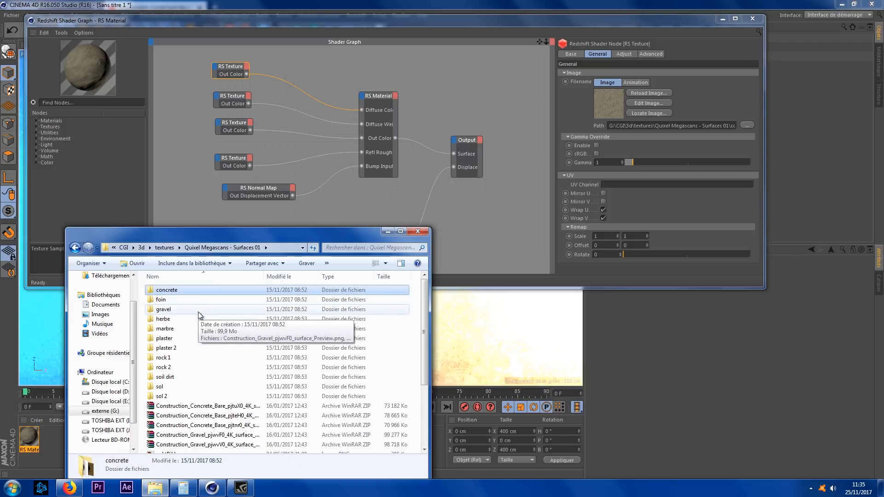
{"action": "double_click", "coordinate": [189, 367]}
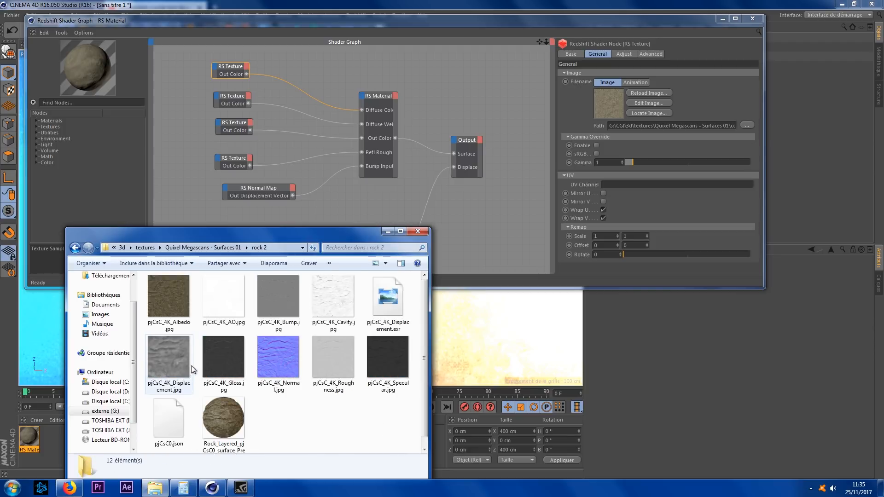
{"action": "key", "text": "BackSpace"}
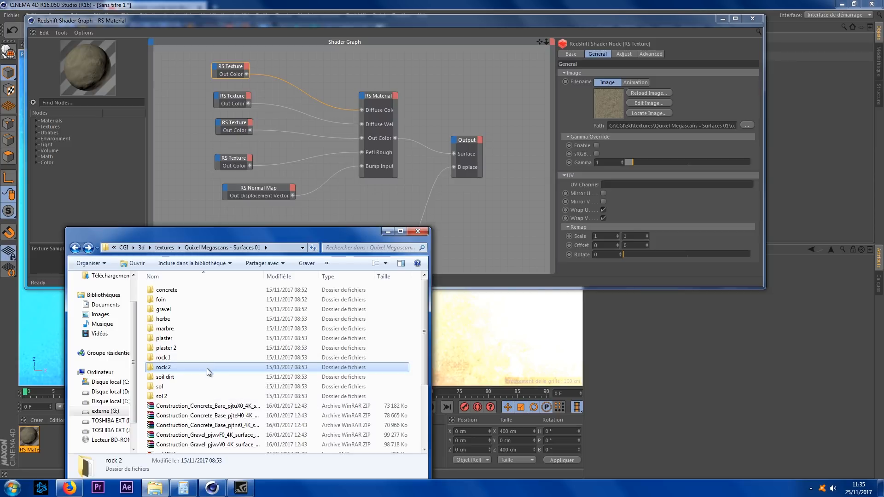
{"action": "double_click", "coordinate": [208, 342]}
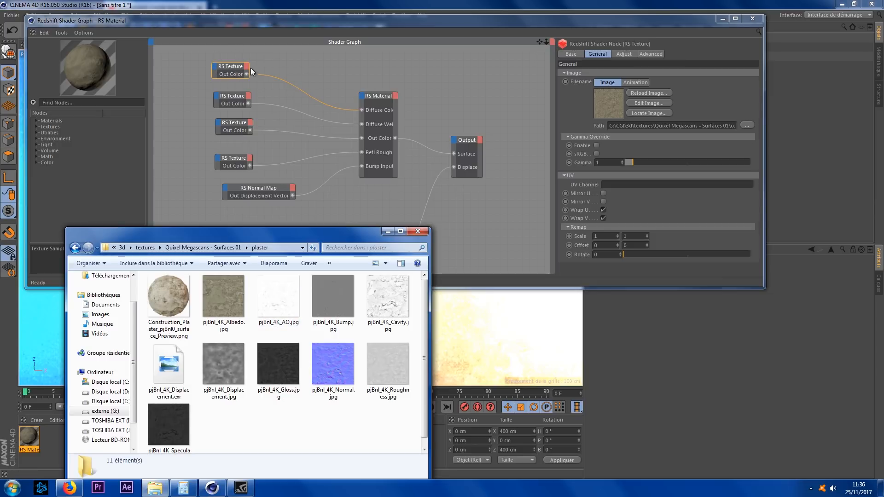
{"action": "left_click", "coordinate": [219, 294]}
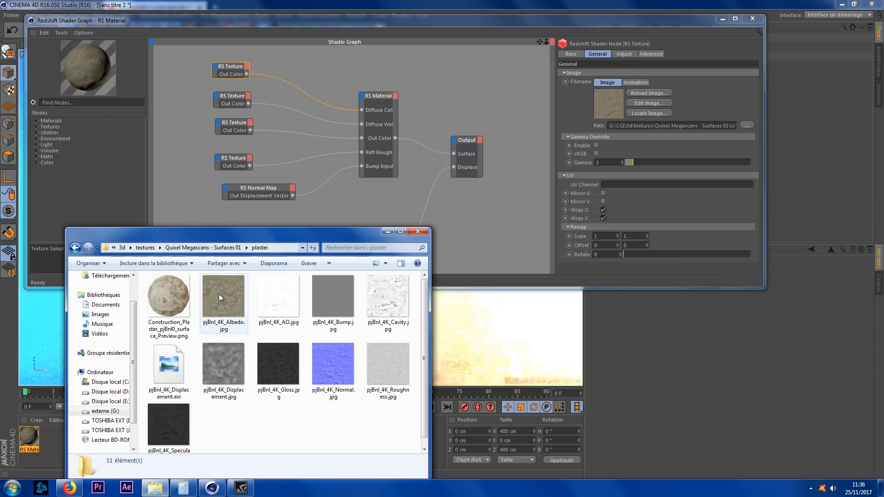
{"action": "left_click_drag", "start_coordinate": [225, 304], "coordinate": [534, 172]}
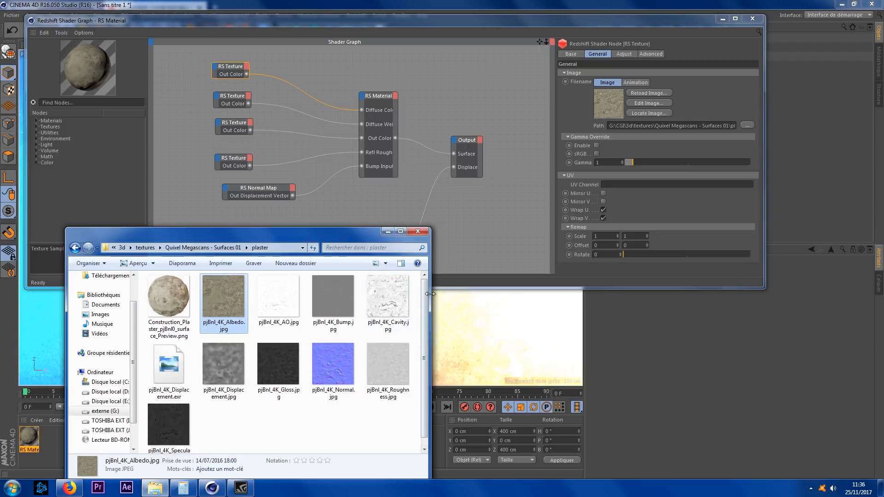
{"action": "scroll", "coordinate": [424, 299], "scroll_direction": "down", "scroll_amount": 1}
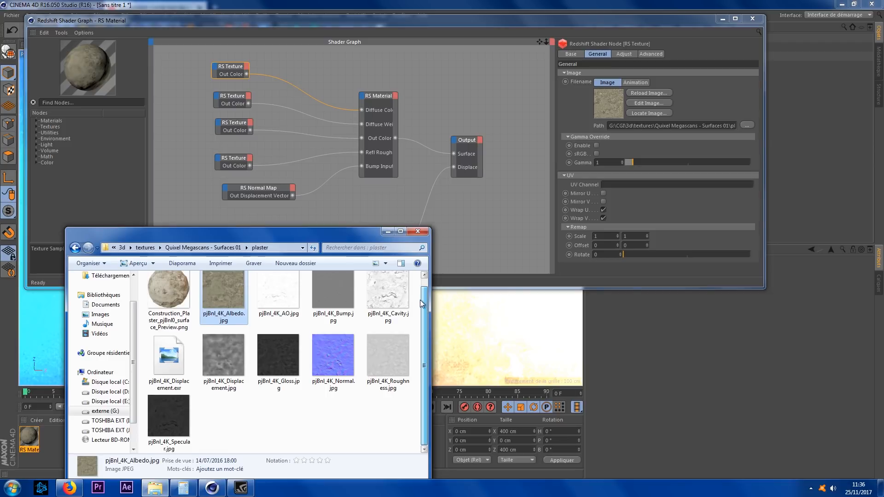
{"action": "scroll", "coordinate": [419, 297], "scroll_direction": "up", "scroll_amount": 1}
{"action": "left_click", "coordinate": [419, 297]}
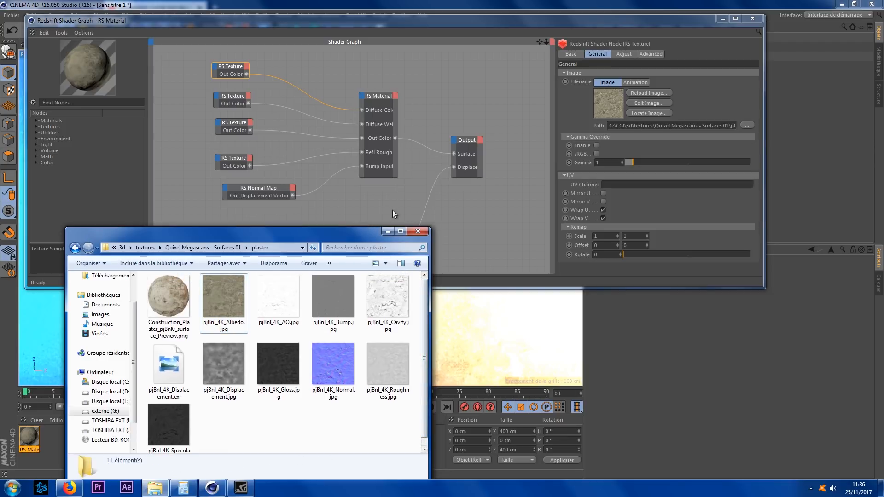
Step: Assign pjBnl_4K_AO.jpg to the texture node feeding Diffuse Weight
{"action": "left_click", "coordinate": [233, 100]}
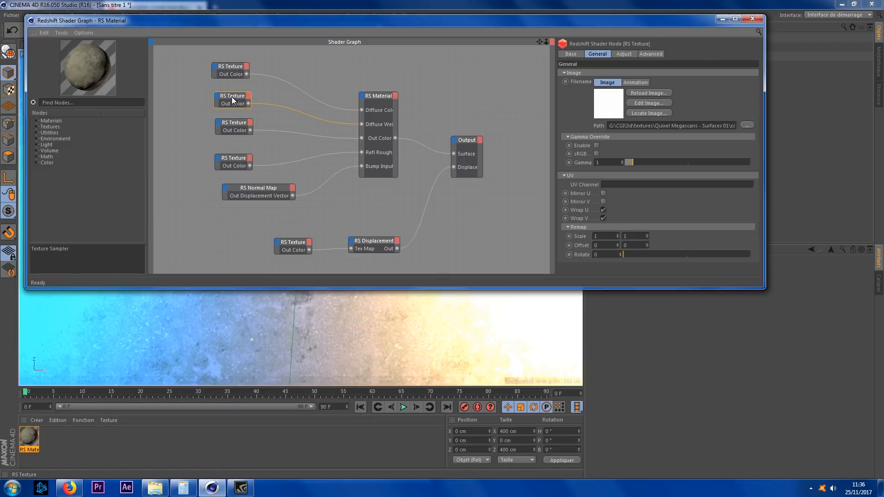
{"action": "left_click", "coordinate": [155, 487]}
{"action": "left_click_drag", "start_coordinate": [271, 297], "coordinate": [694, 124]}
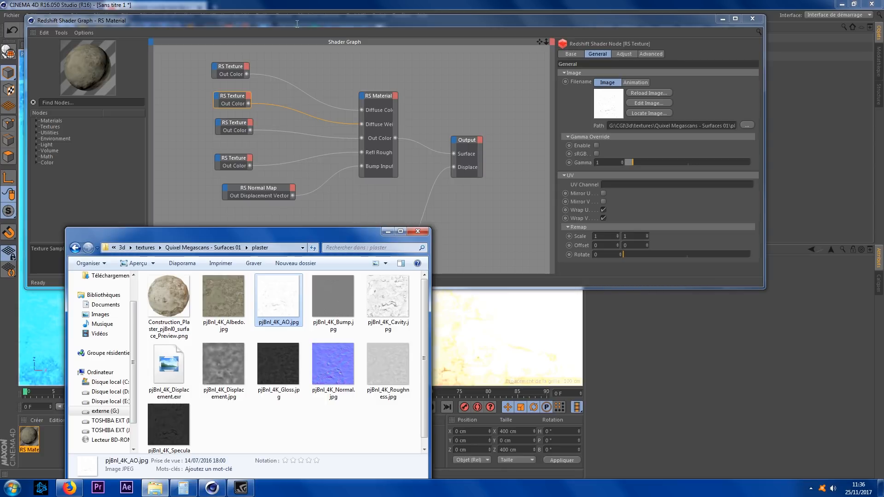
Step: Assign pjBnl_4K_Gloss.jpg to the third texture node
{"action": "left_click", "coordinate": [296, 23]}
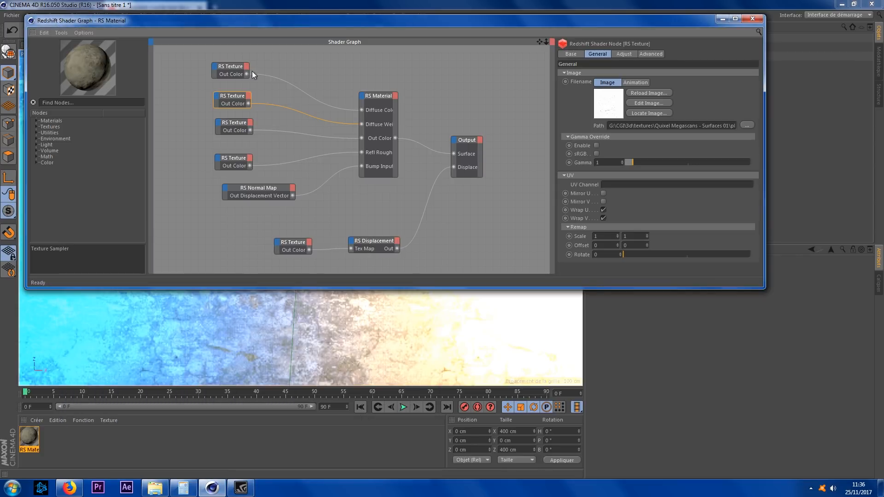
{"action": "left_click", "coordinate": [238, 124]}
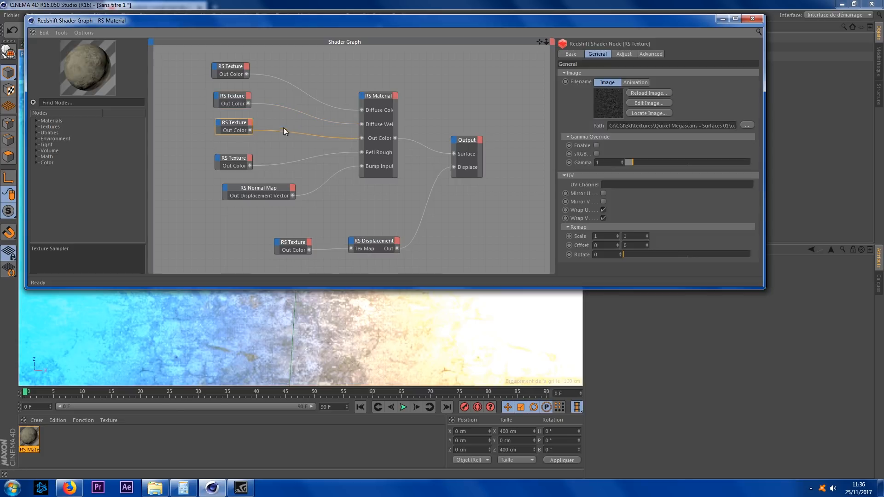
{"action": "left_click", "coordinate": [155, 488]}
{"action": "left_click", "coordinate": [261, 371]}
{"action": "left_click_drag", "start_coordinate": [277, 368], "coordinate": [650, 126]}
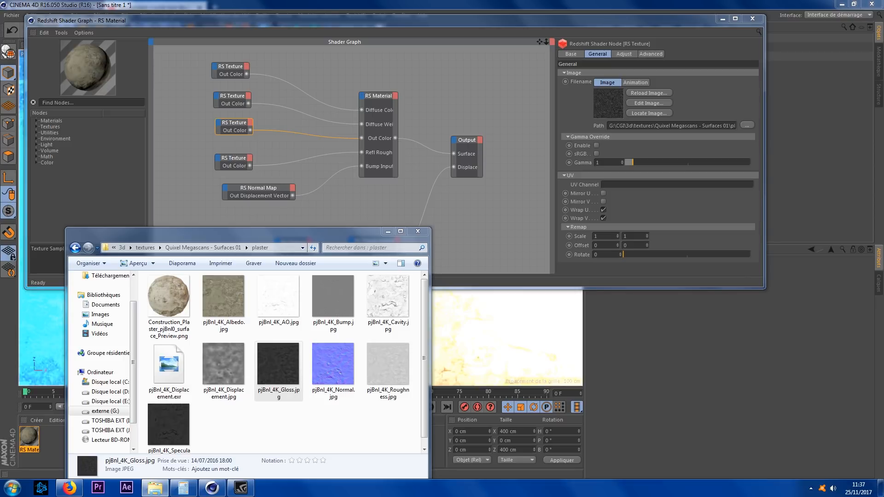
Step: Assign pjBnl_4K_Roughness.jpg to the texture node feeding Refl Roughness
{"action": "left_click", "coordinate": [278, 129]}
{"action": "left_click", "coordinate": [234, 158]}
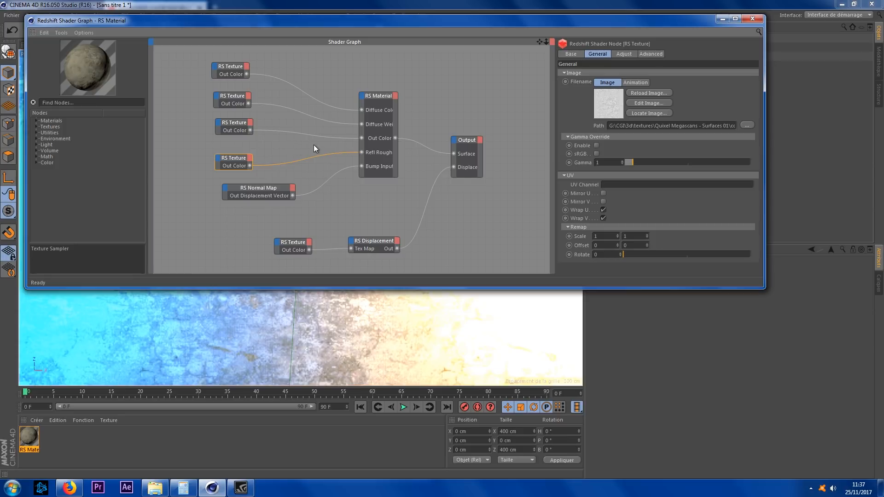
{"action": "left_click", "coordinate": [155, 488]}
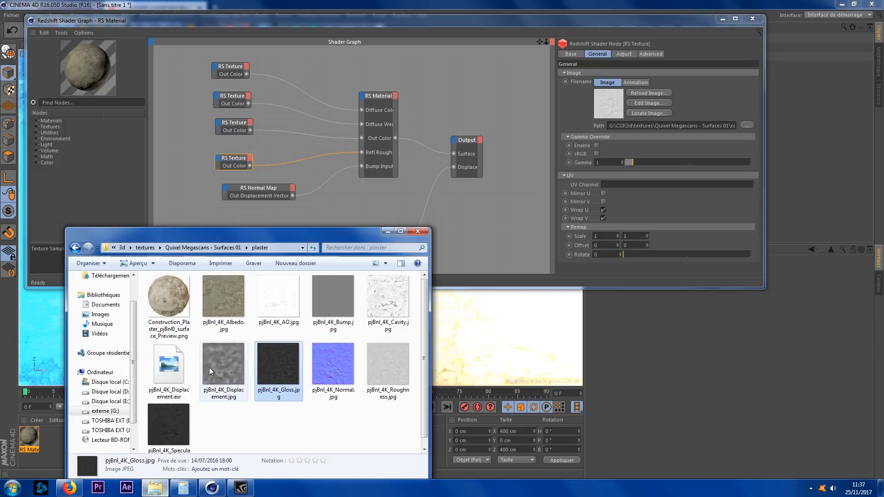
{"action": "left_click", "coordinate": [383, 367]}
{"action": "left_click_drag", "start_coordinate": [382, 367], "coordinate": [635, 171]}
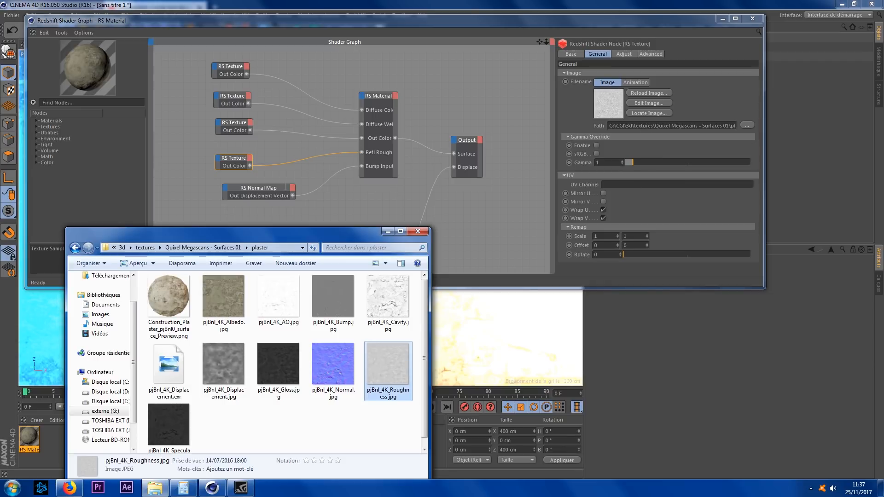
Step: Assign pjBnl_4K_Normal.jpg to the RS Normal Map node
{"action": "left_click_drag", "start_coordinate": [262, 192], "coordinate": [260, 187]}
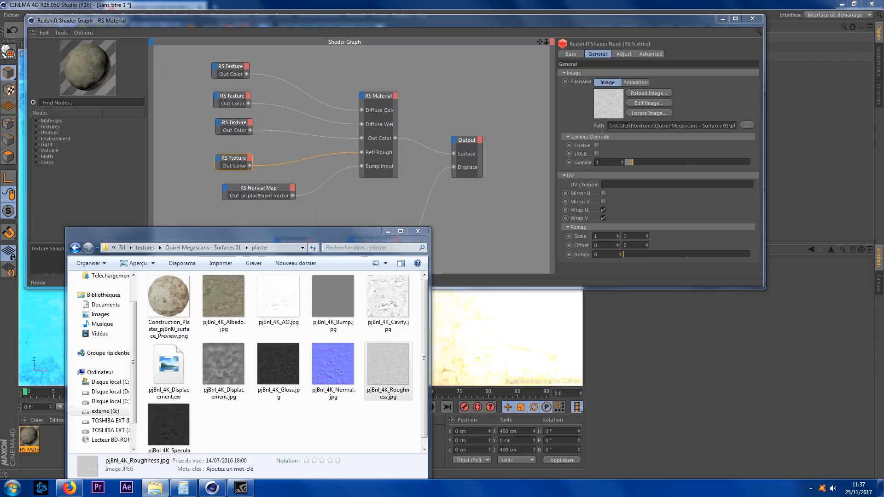
{"action": "left_click", "coordinate": [261, 188]}
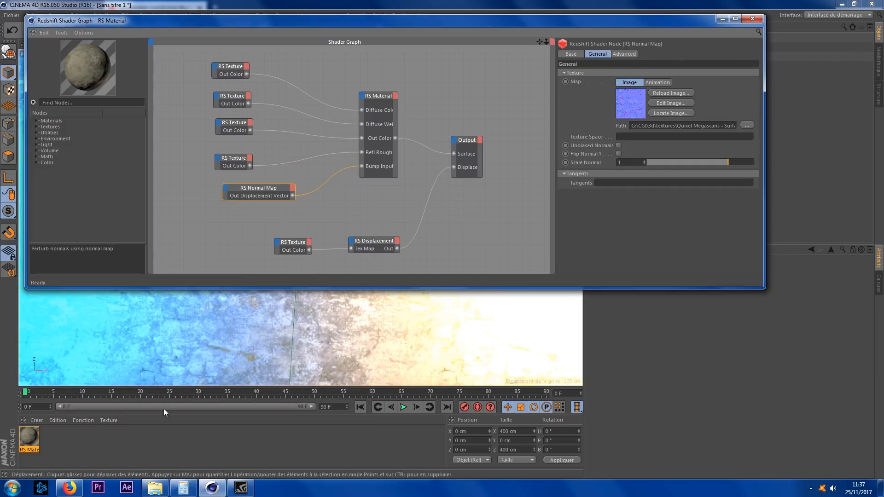
{"action": "left_click", "coordinate": [154, 488]}
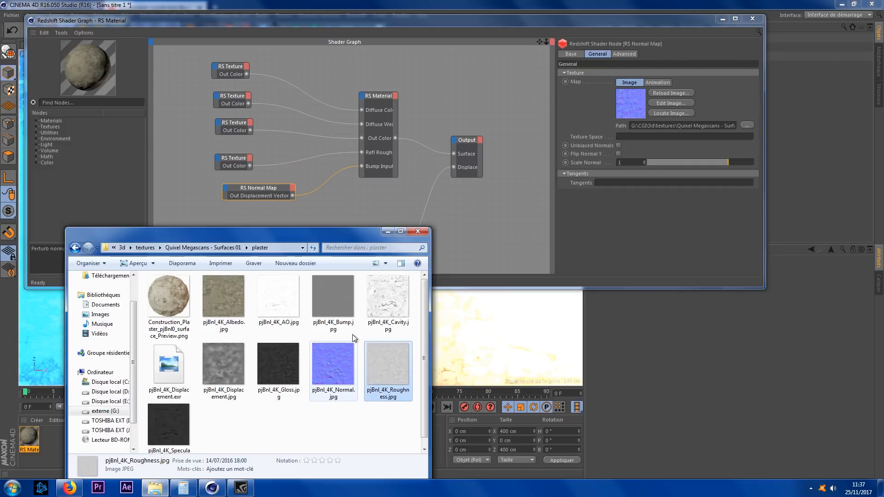
{"action": "left_click_drag", "start_coordinate": [339, 364], "coordinate": [596, 173]}
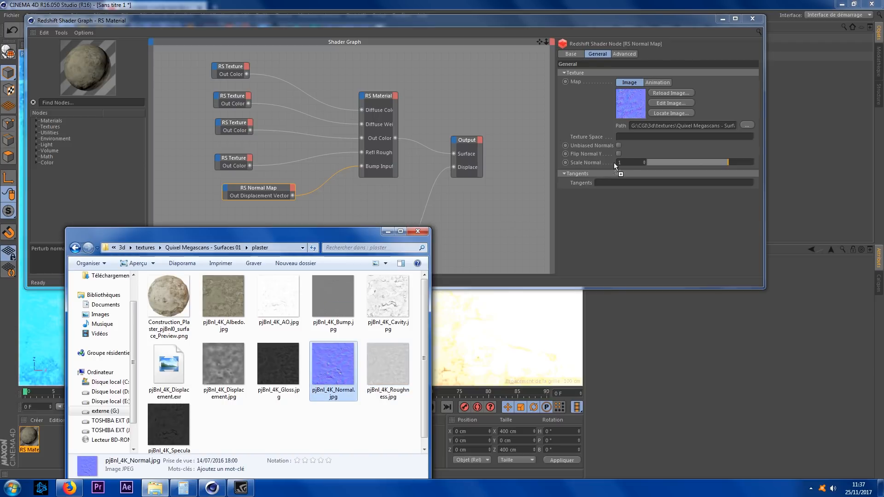
{"action": "left_click_drag", "start_coordinate": [662, 130], "coordinate": [661, 126]}
{"action": "left_click", "coordinate": [265, 189]}
Step: Assign pjBnl_4K_Displacement.exr to the texture node feeding RS Displacement, check its path, and close the shader graph
{"action": "left_click", "coordinate": [291, 242]}
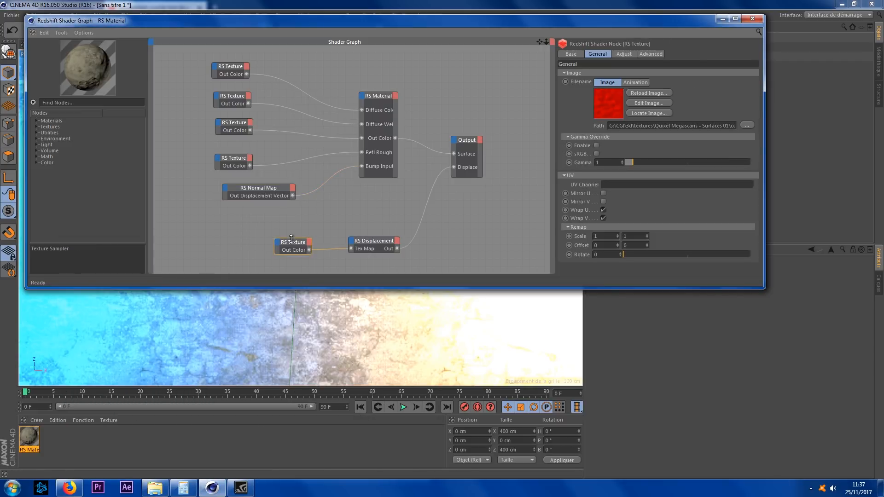
{"action": "left_click", "coordinate": [154, 489]}
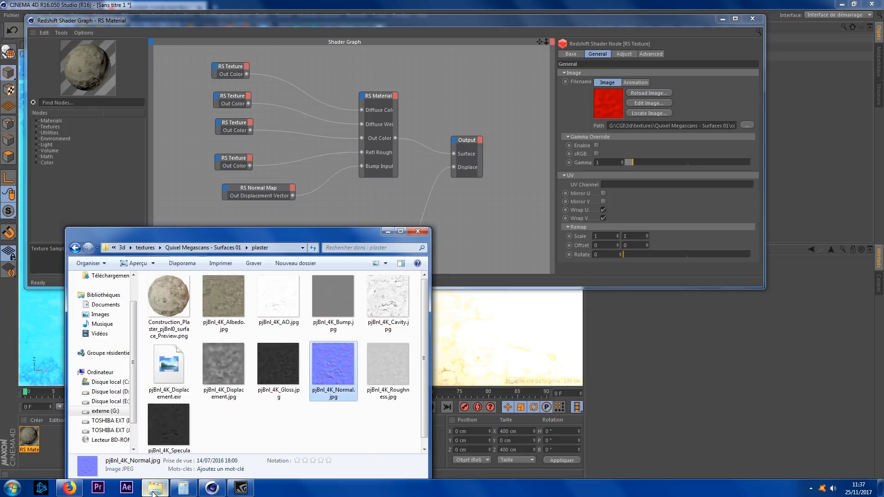
{"action": "left_click", "coordinate": [163, 369]}
{"action": "left_click_drag", "start_coordinate": [165, 366], "coordinate": [712, 123]}
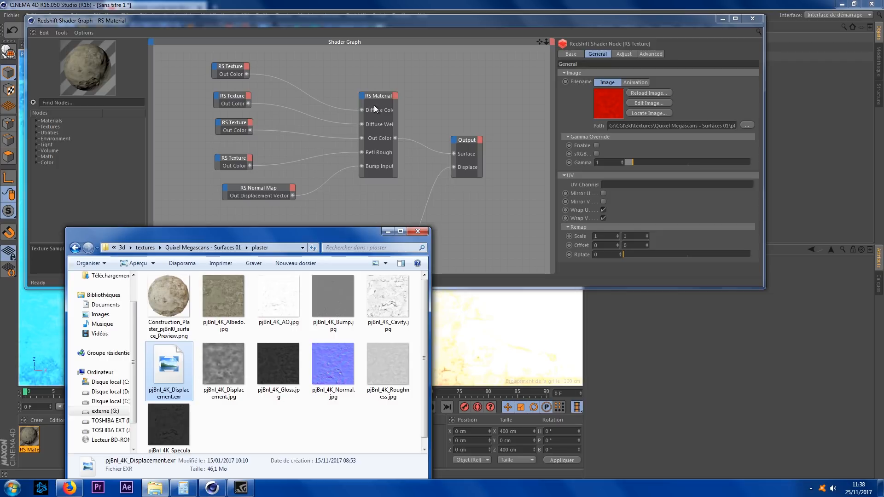
{"action": "left_click", "coordinate": [397, 23]}
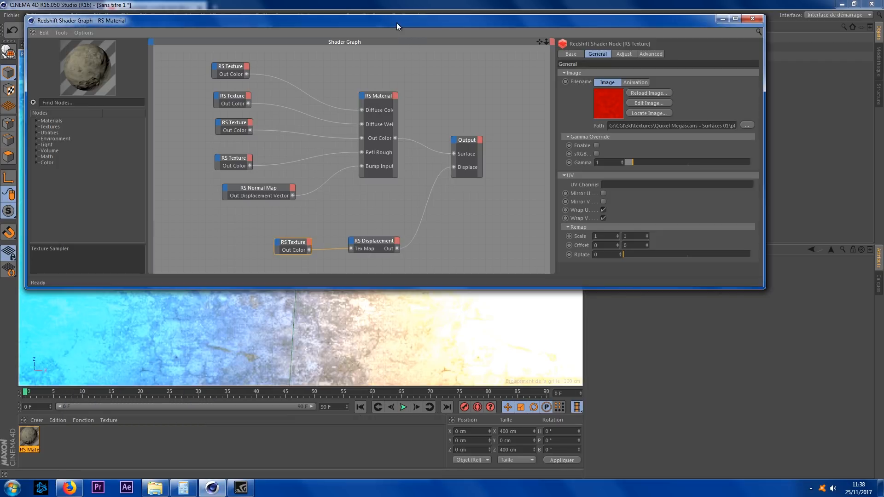
{"action": "mouse_move", "coordinate": [703, 126]}
{"action": "left_mouse_down"}
{"action": "mouse_move", "coordinate": [735, 126]}
{"action": "mouse_move", "coordinate": [687, 127]}
{"action": "left_mouse_up"}
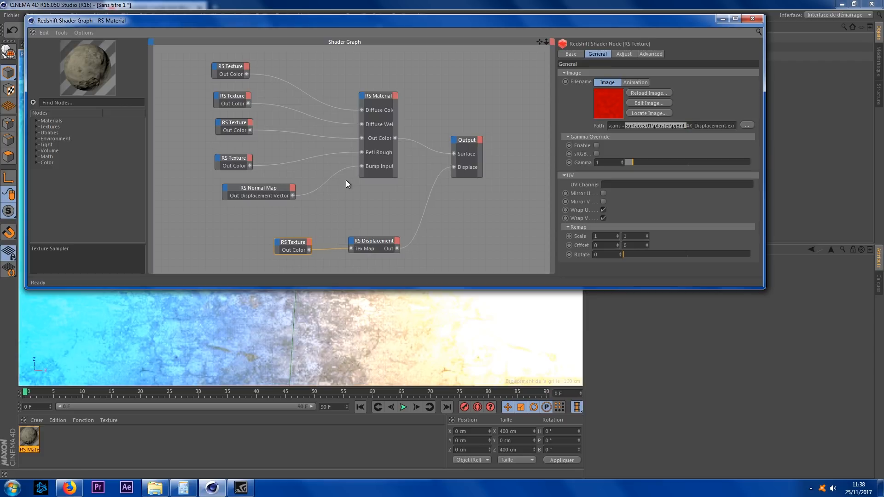
{"action": "left_click", "coordinate": [756, 20]}
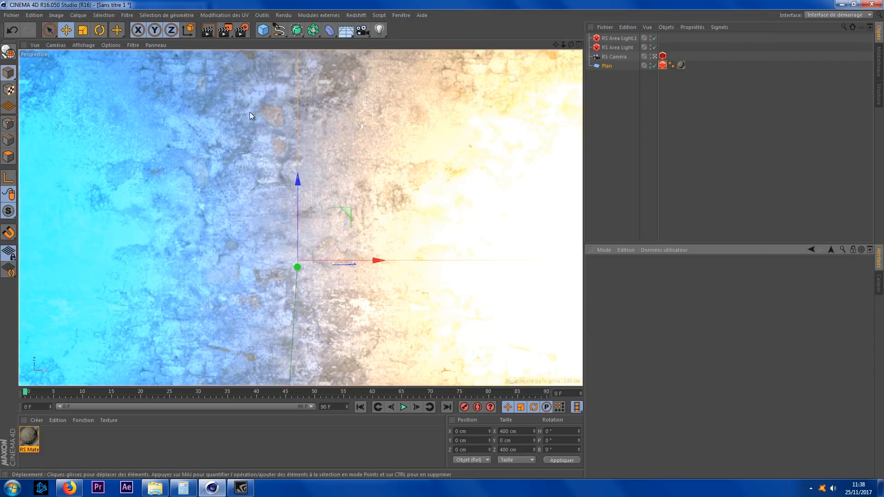
Step: Render the scene and compare the plaster render with the previous render in the viewer history
{"action": "left_click", "coordinate": [223, 31]}
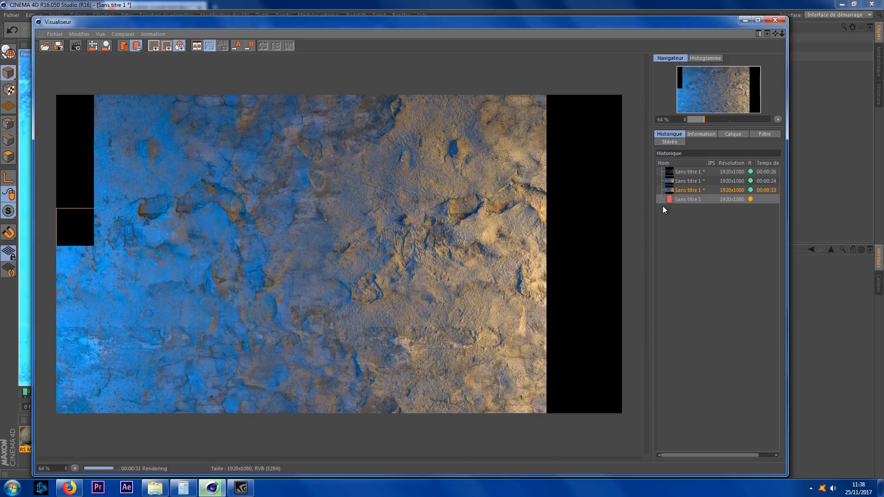
{"action": "left_click", "coordinate": [693, 189]}
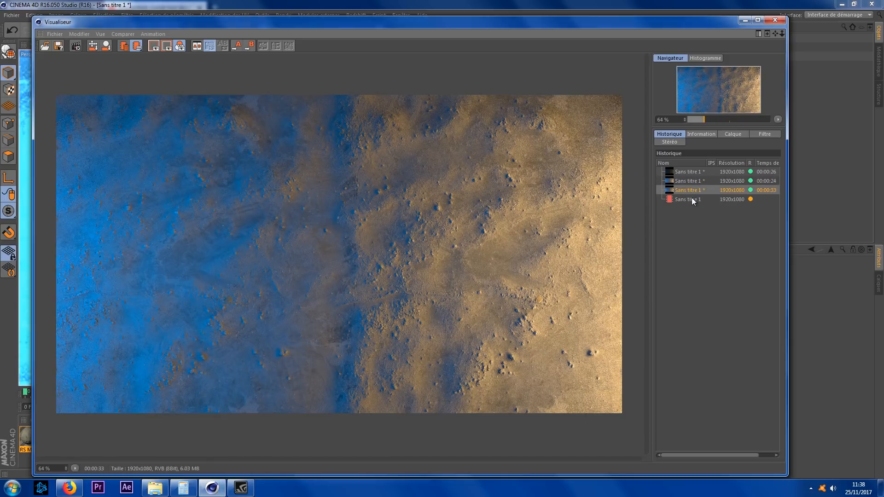
{"action": "left_click", "coordinate": [692, 198]}
{"action": "left_click", "coordinate": [689, 189]}
{"action": "left_click", "coordinate": [692, 199]}
{"action": "left_click", "coordinate": [688, 190]}
{"action": "left_click", "coordinate": [689, 200]}
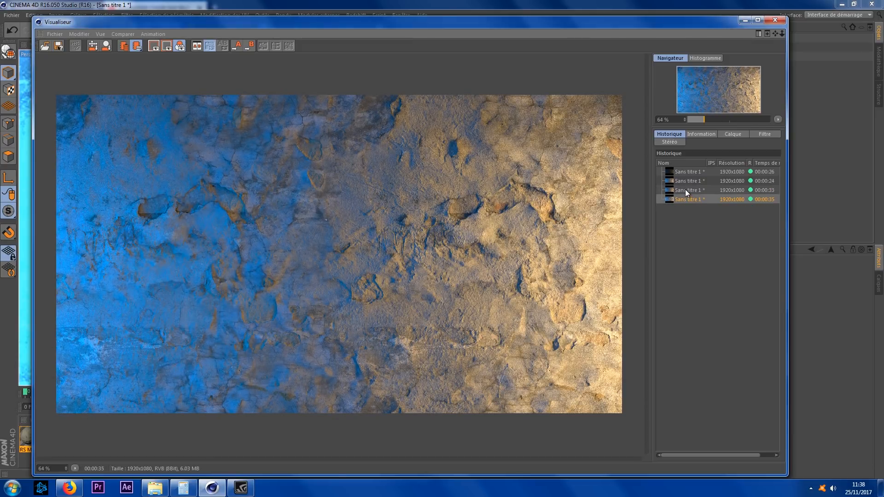
{"action": "left_click", "coordinate": [686, 189]}
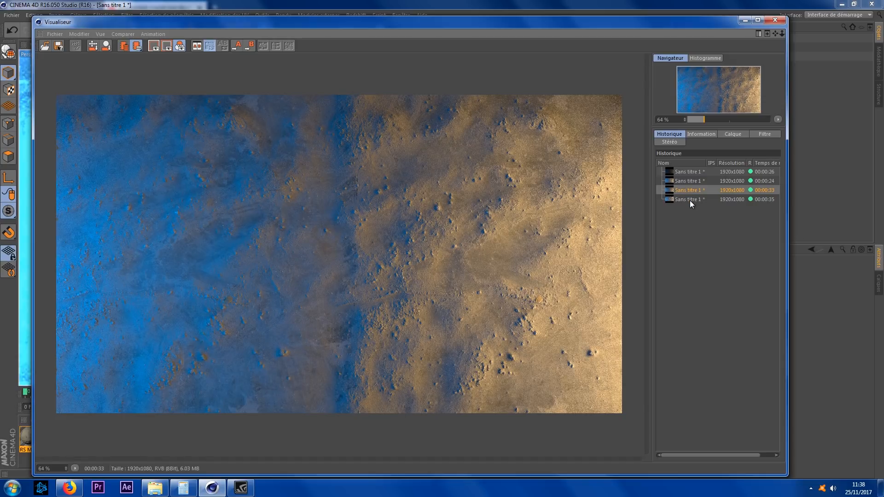
{"action": "left_click", "coordinate": [690, 200]}
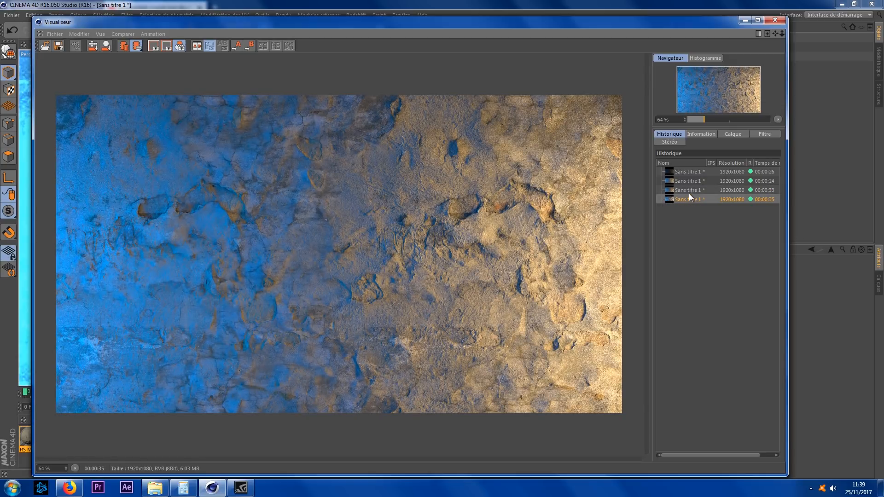
{"action": "left_click", "coordinate": [688, 190]}
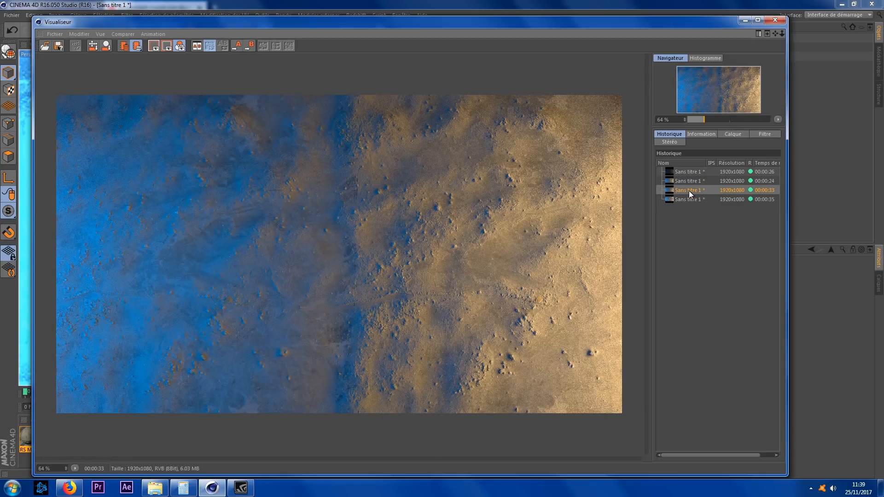
{"action": "left_click", "coordinate": [694, 200]}
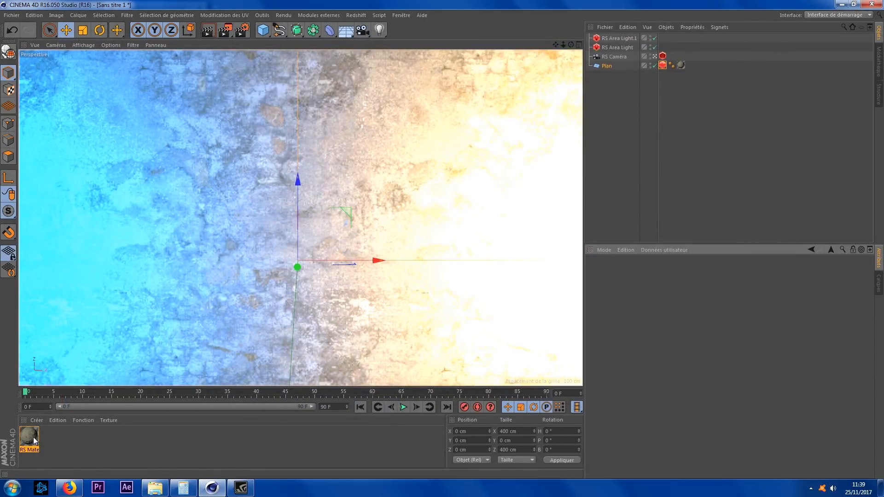
Step: Select the RS Material and choose to save the materials to a file
{"action": "left_click", "coordinate": [31, 439]}
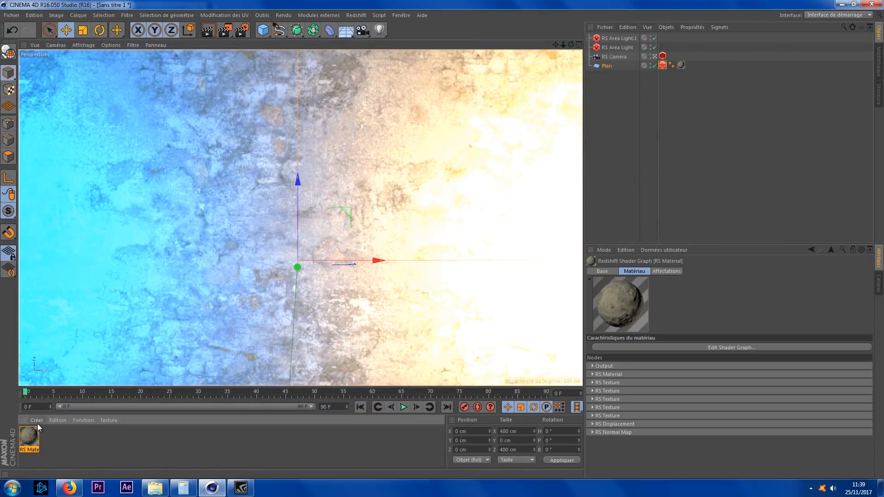
{"action": "left_click", "coordinate": [36, 421]}
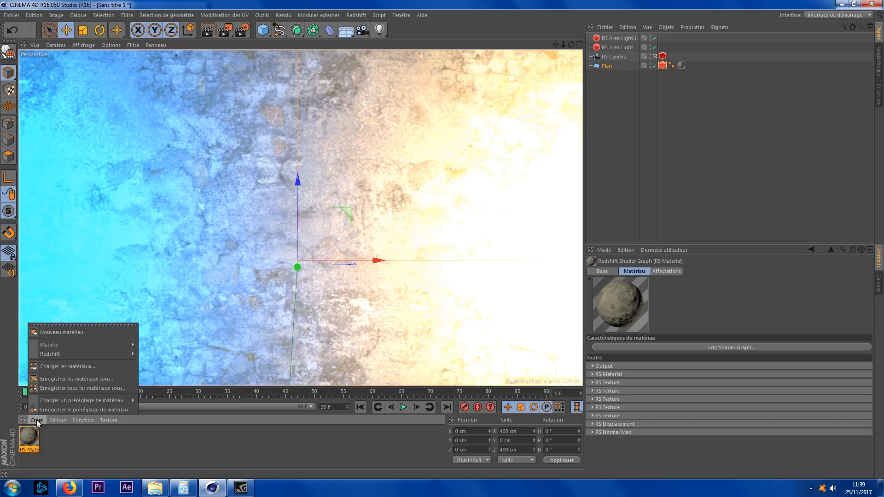
{"action": "left_click", "coordinate": [90, 380]}
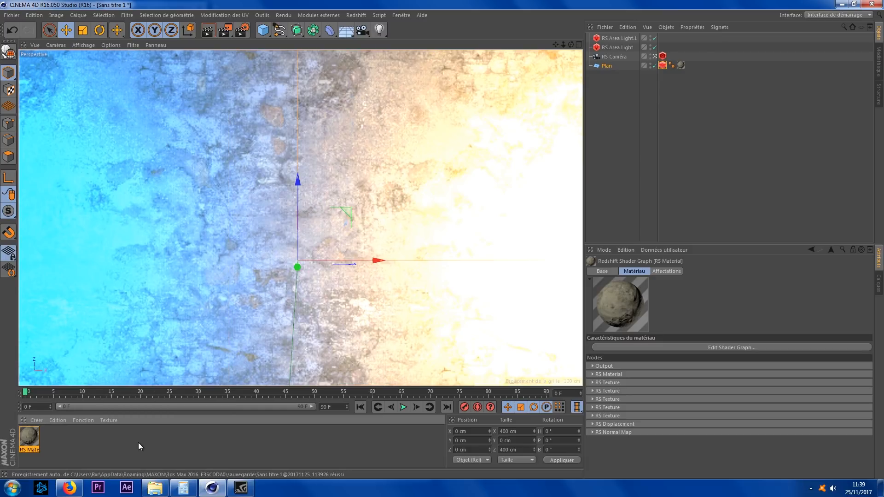
Step: Reopen the RS Material's shader graph to review the nodes and close it
{"action": "left_click", "coordinate": [658, 349]}
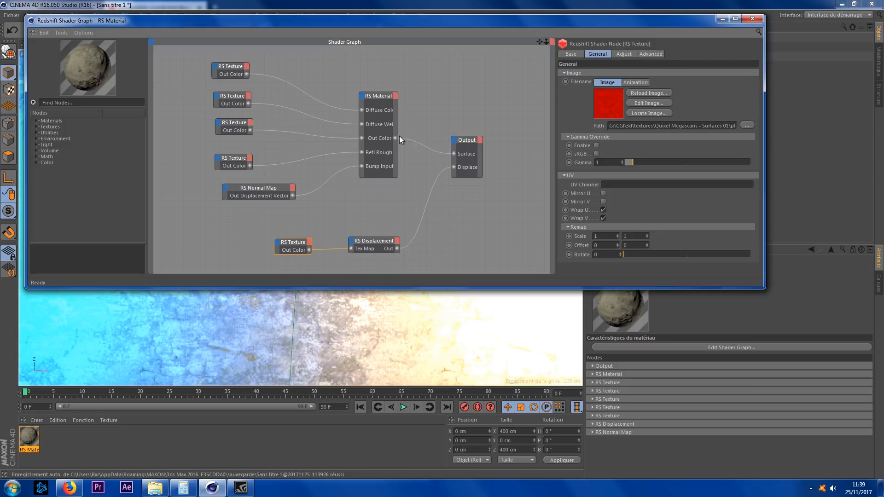
{"action": "left_click", "coordinate": [752, 19]}
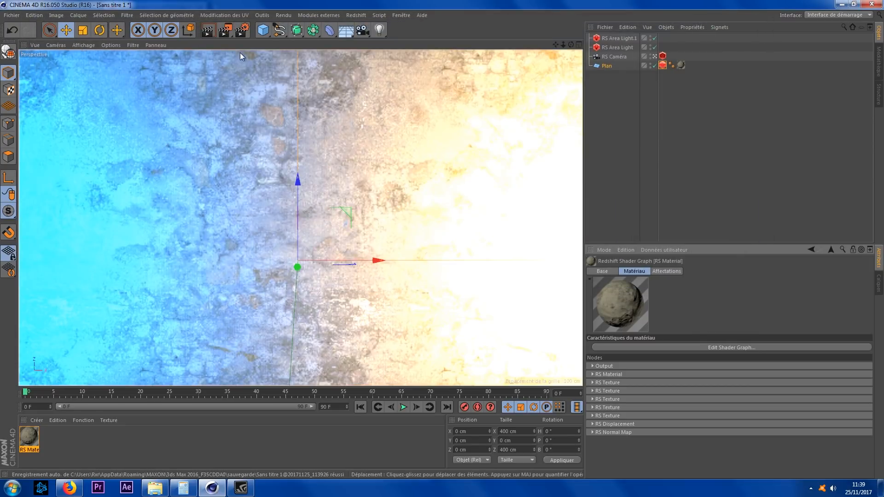